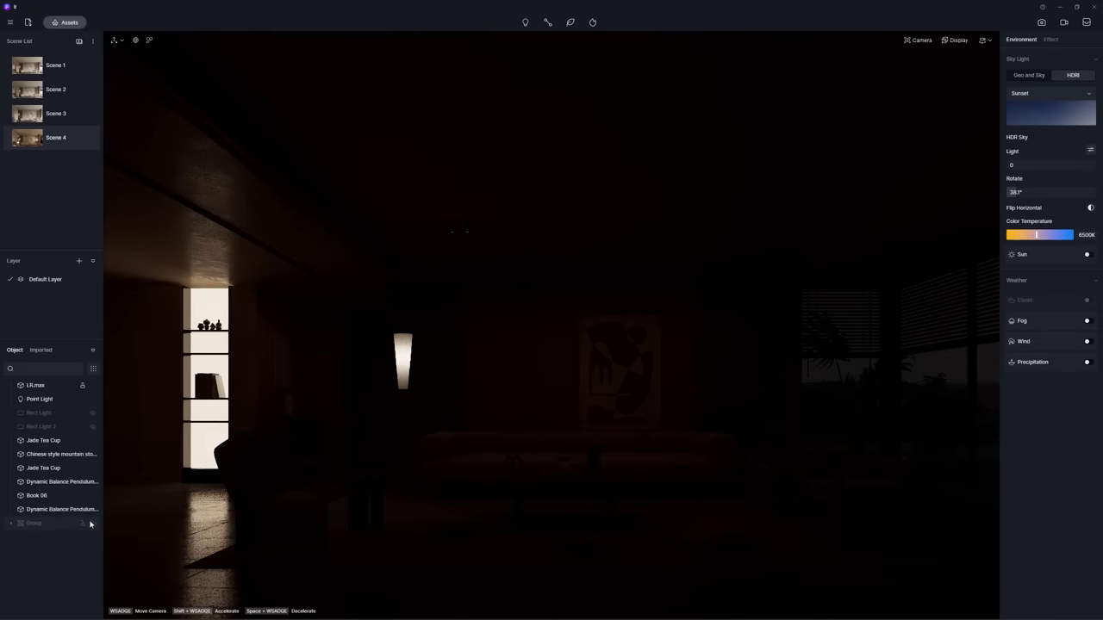
Unhide the hidden emissive Group and the 1.3dm model to light the room and facade strips.
left_click(94, 524)
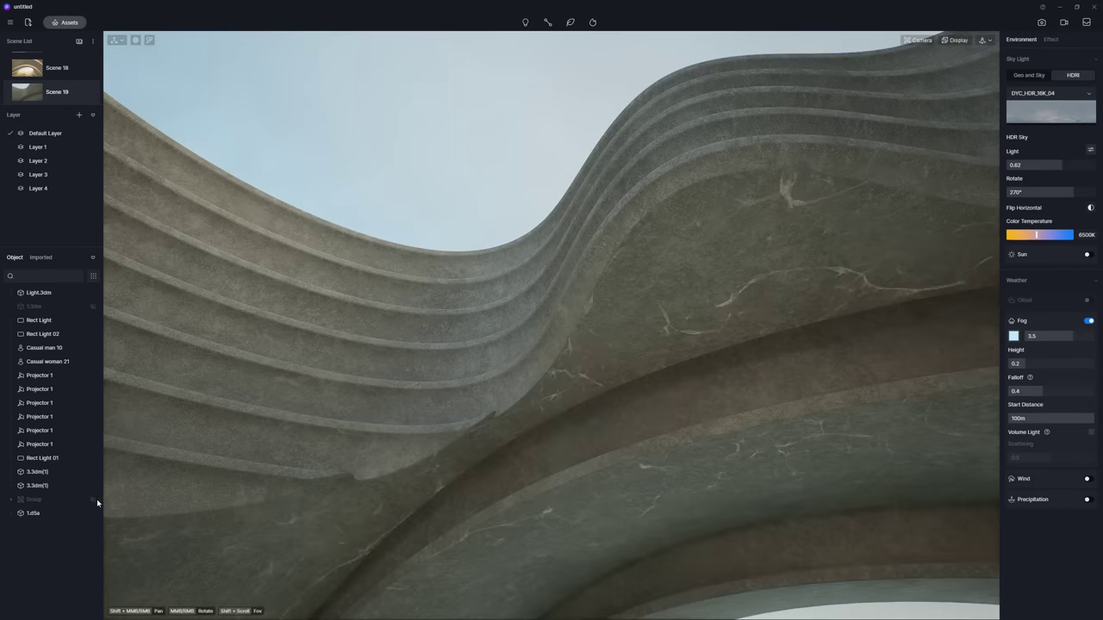
left_click(92, 306)
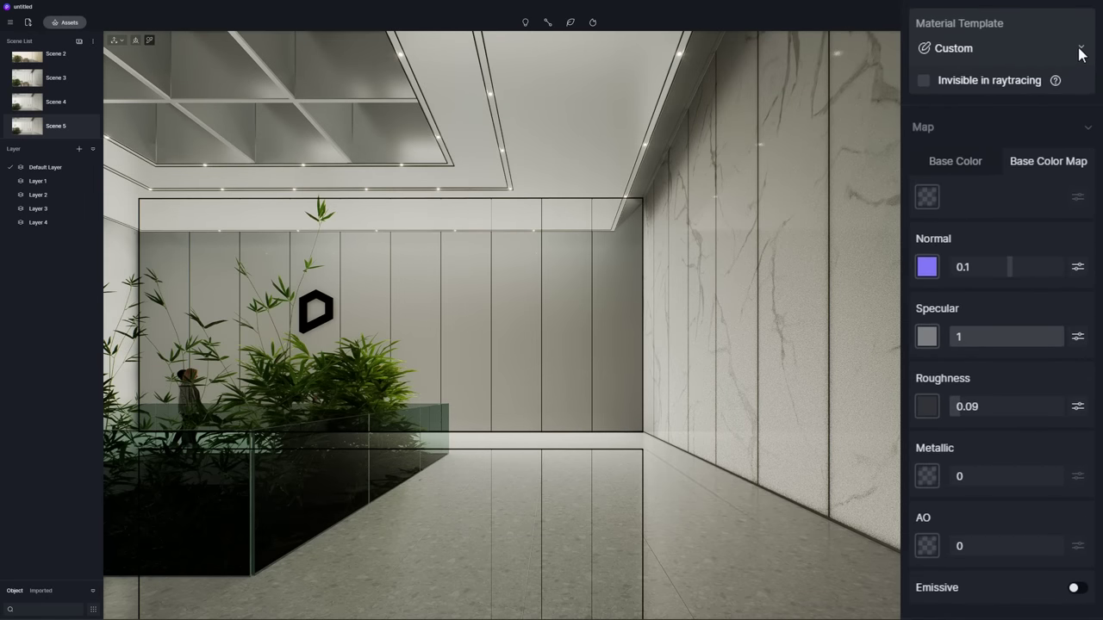
Switch the marble to the Subsurface scattering template and paste a base colour map.
left_click(1079, 50)
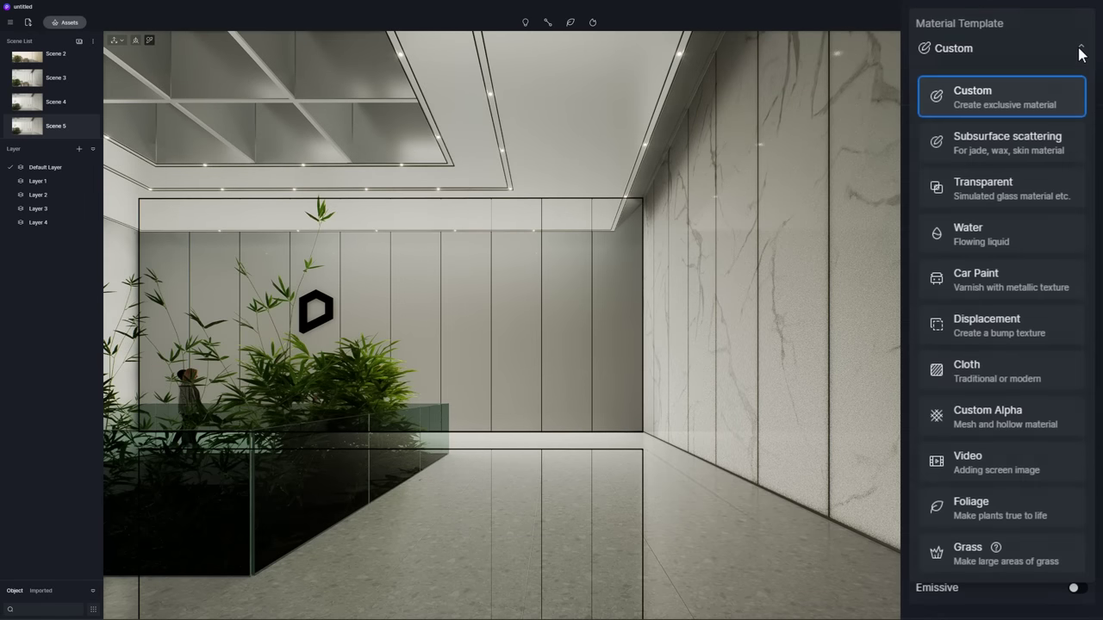
left_click(1066, 155)
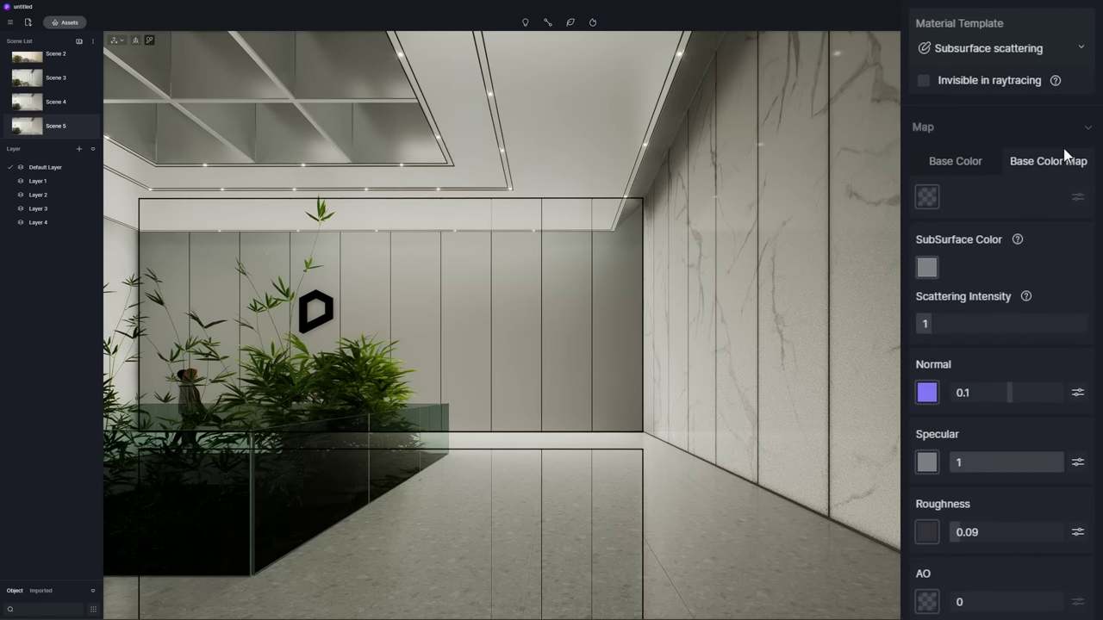
left_click(929, 202)
left_click(955, 339)
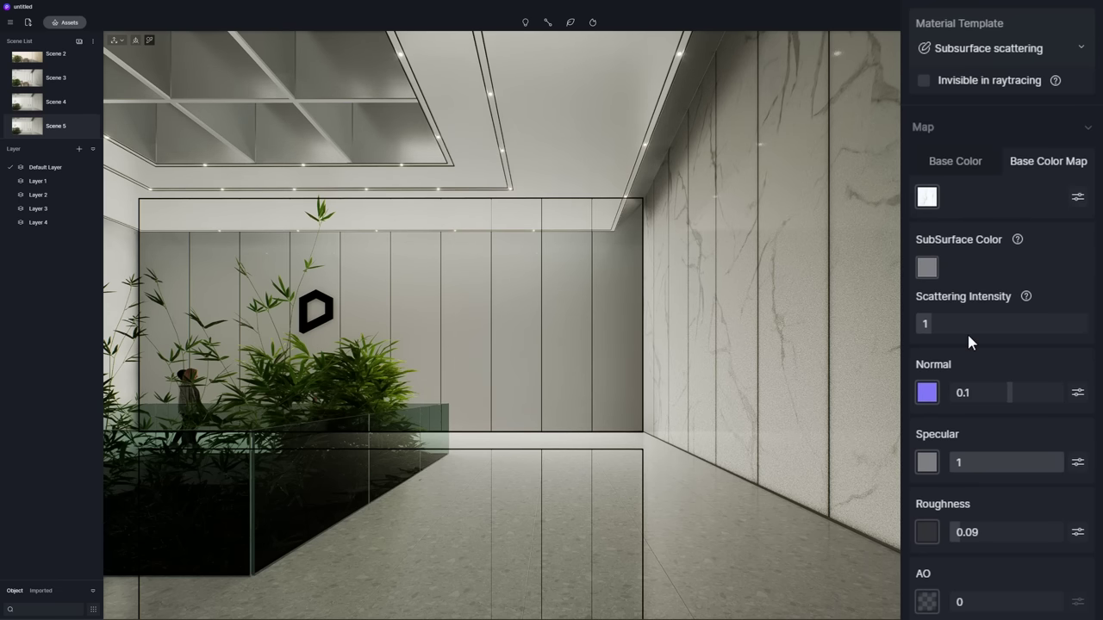
Raise the subsurface colour value to 81 and scattering intensity to 2.
left_click(927, 268)
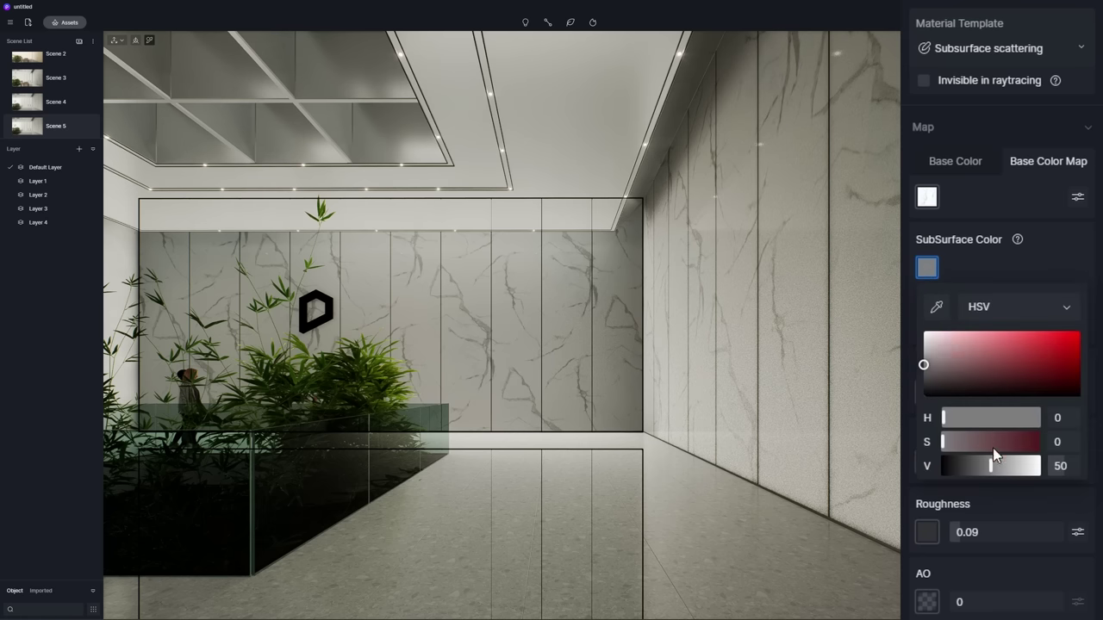
left_click_drag(989, 465, 1020, 465)
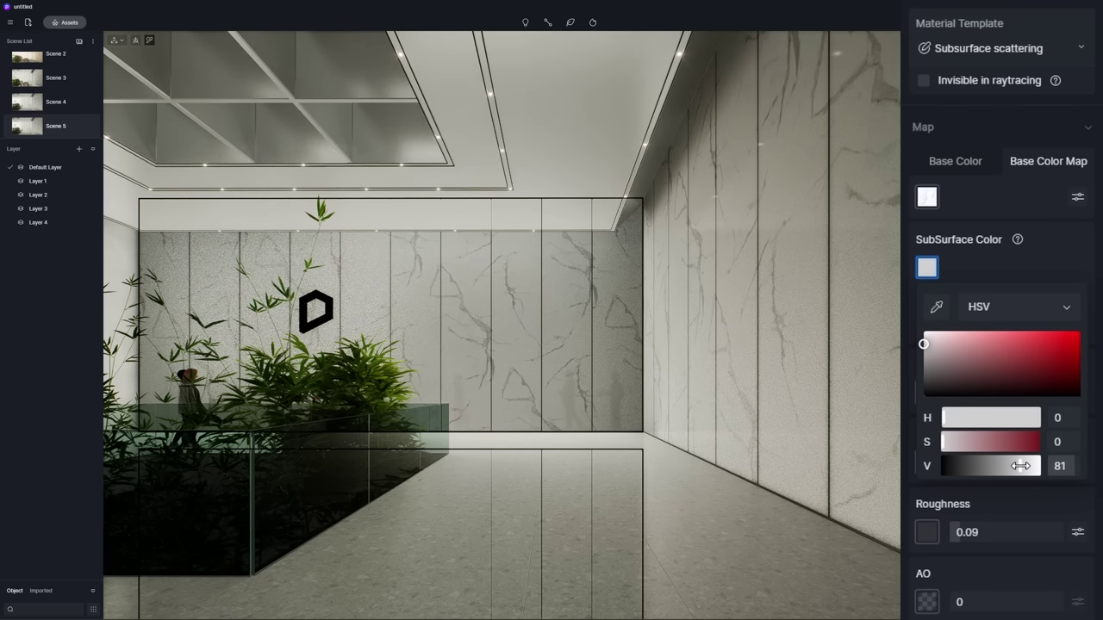
left_click(949, 278)
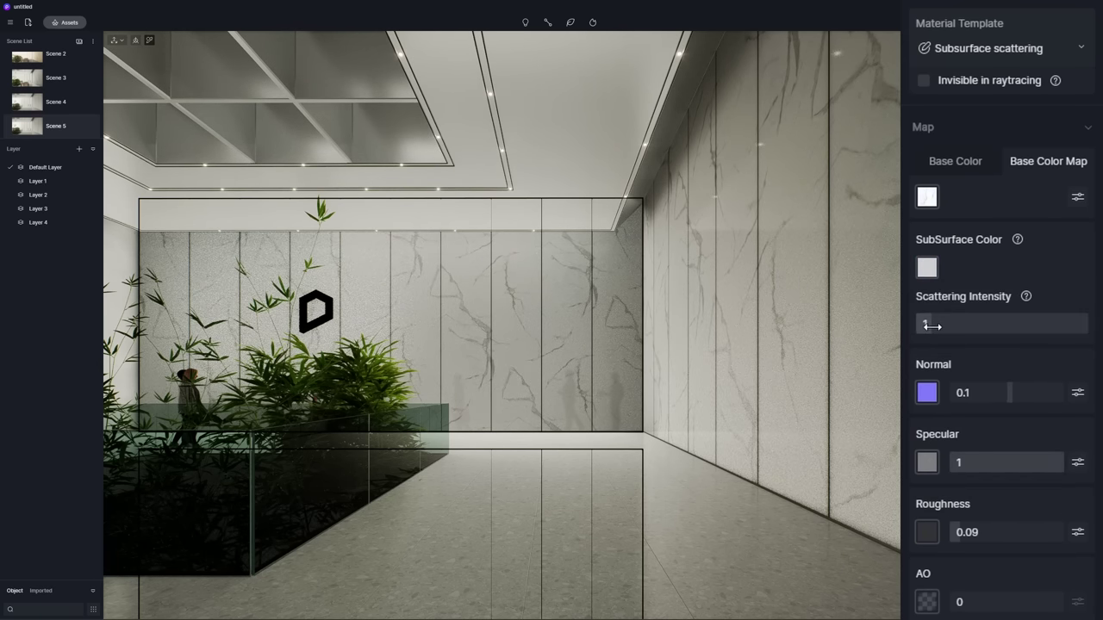
left_click_drag(935, 326, 949, 330)
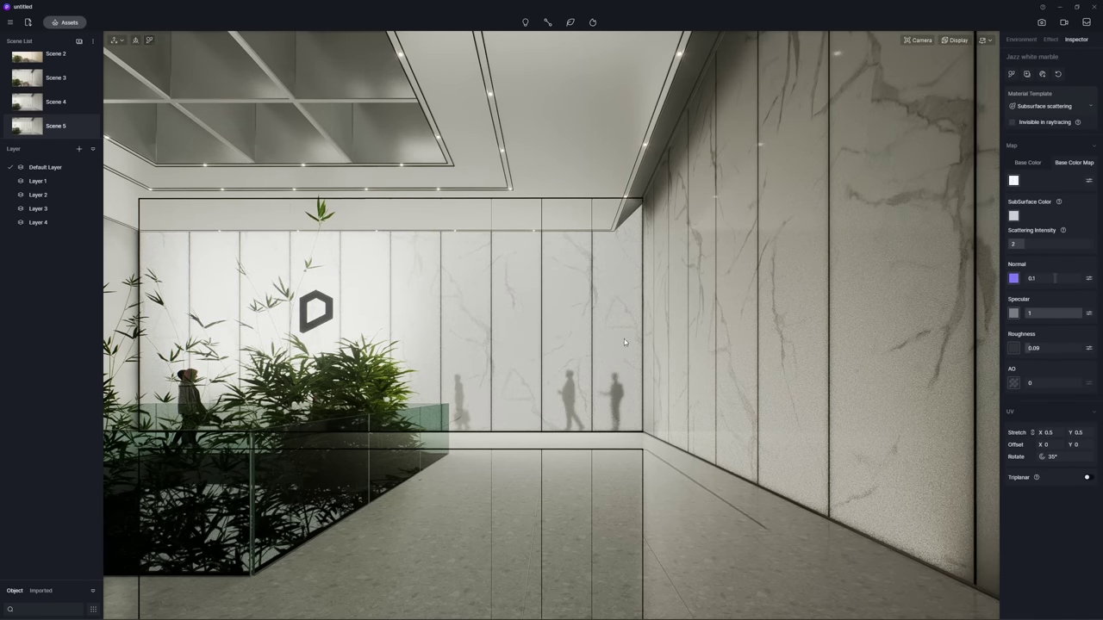
left_click(624, 342)
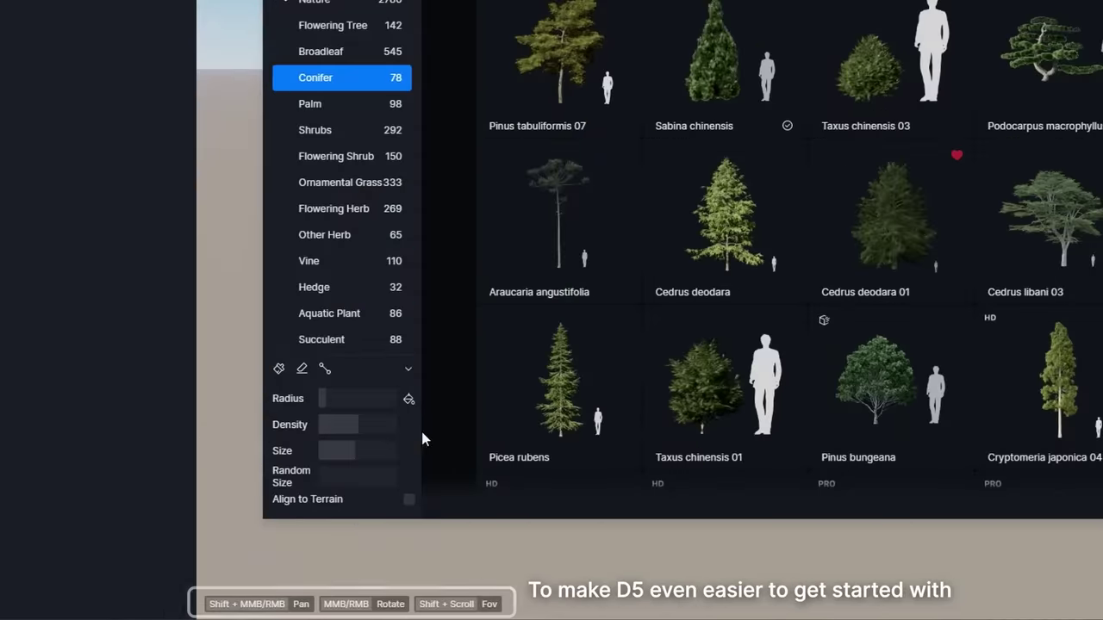
Pick a conifer for path placement, then enable Show Action Tips in the View menu.
left_click(279, 365)
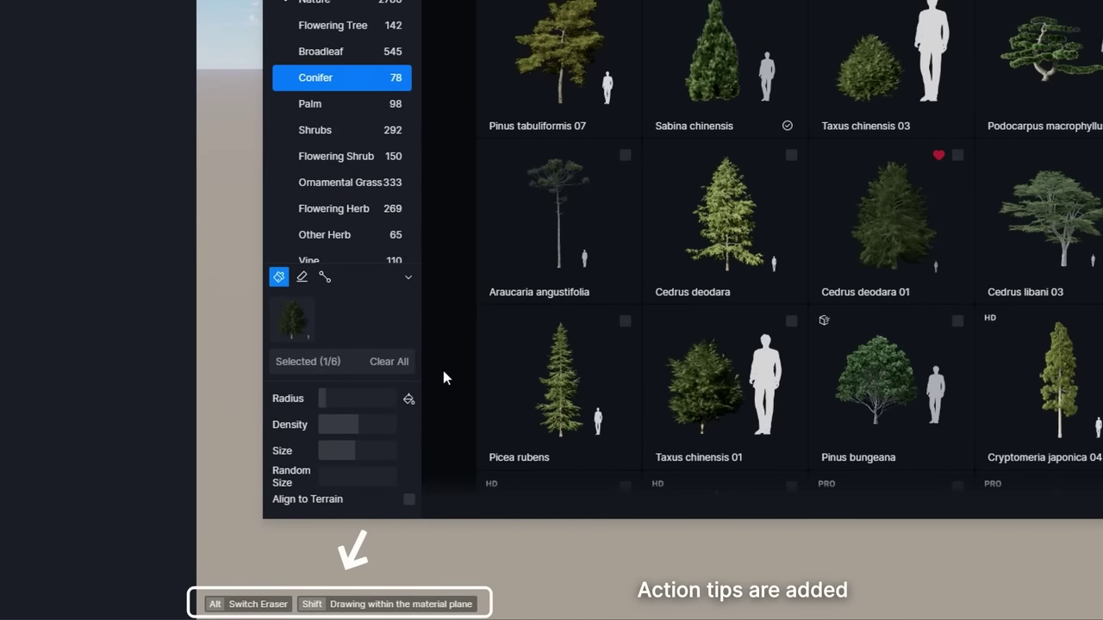
left_click(325, 277)
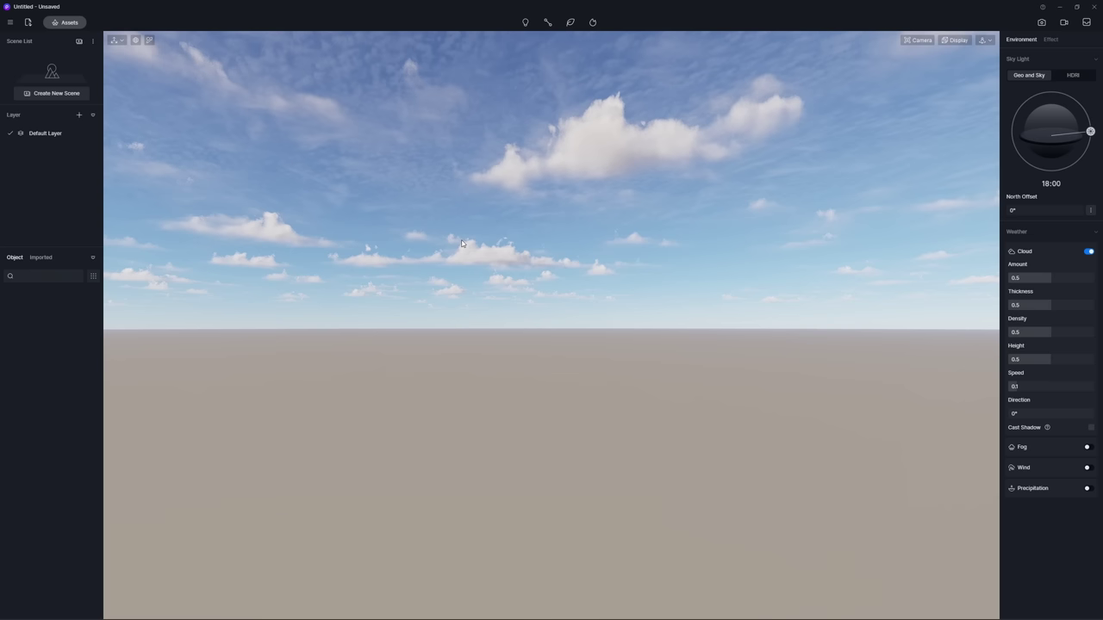
left_click(10, 23)
mouse_move(43, 134)
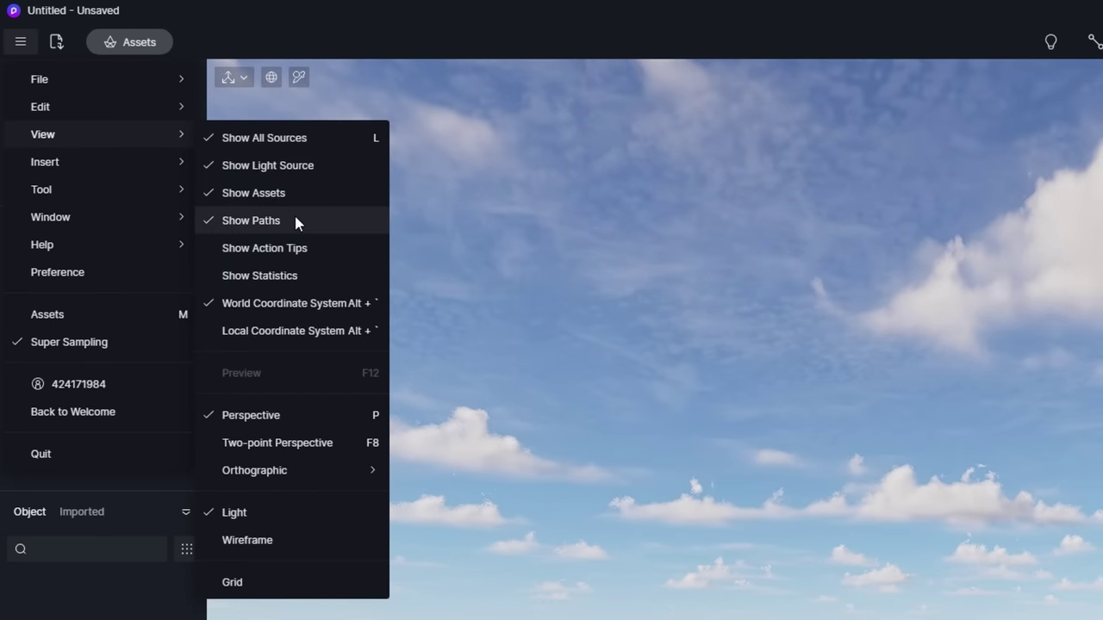
left_click(285, 248)
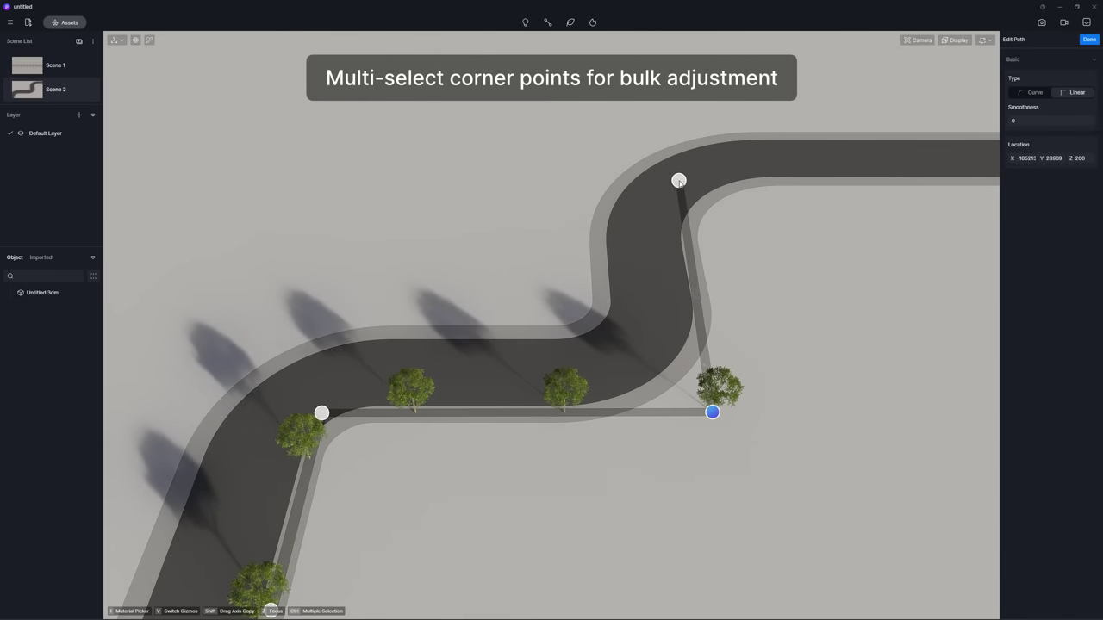
Randomise tree sizes on the existing path and pick Acer truncatum Bunge 01 for path placement.
left_click(678, 180)
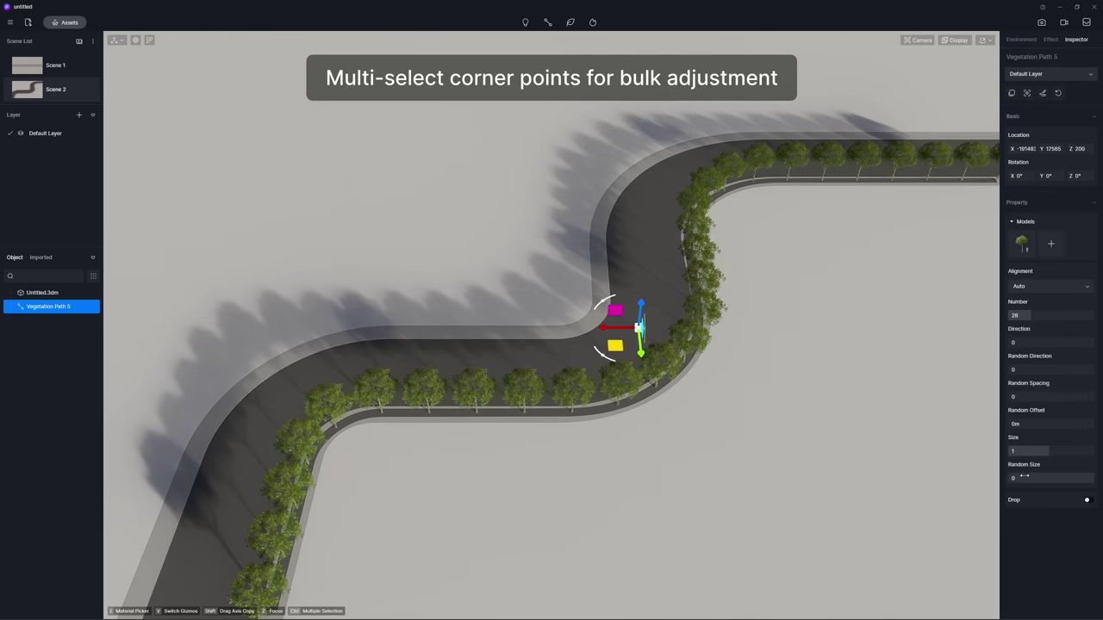
left_click_drag(1024, 476, 1047, 476)
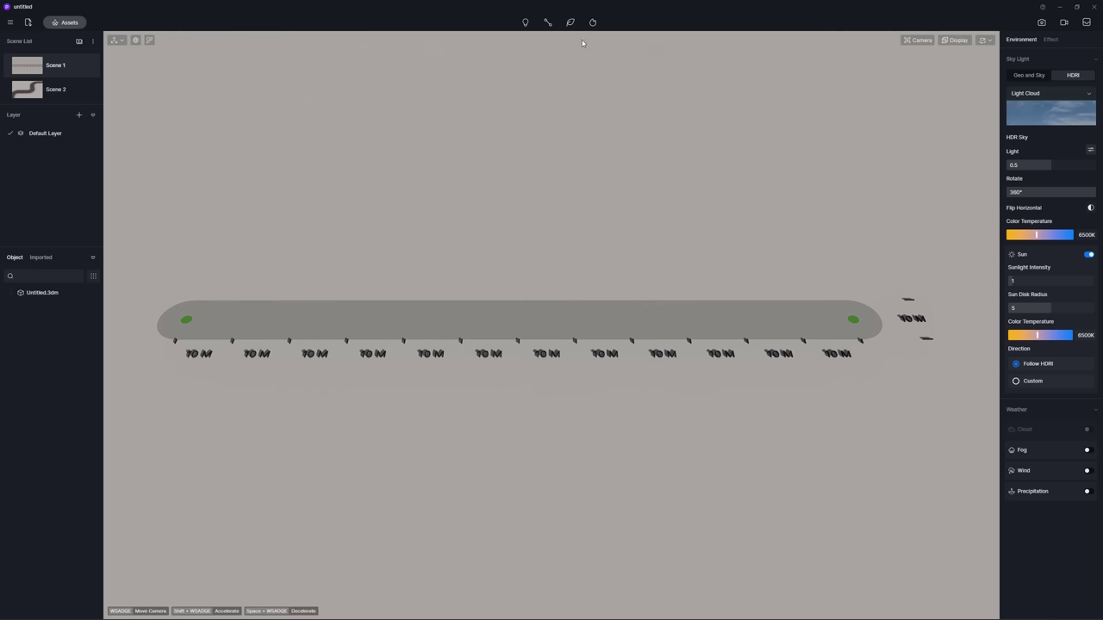
left_click(571, 23)
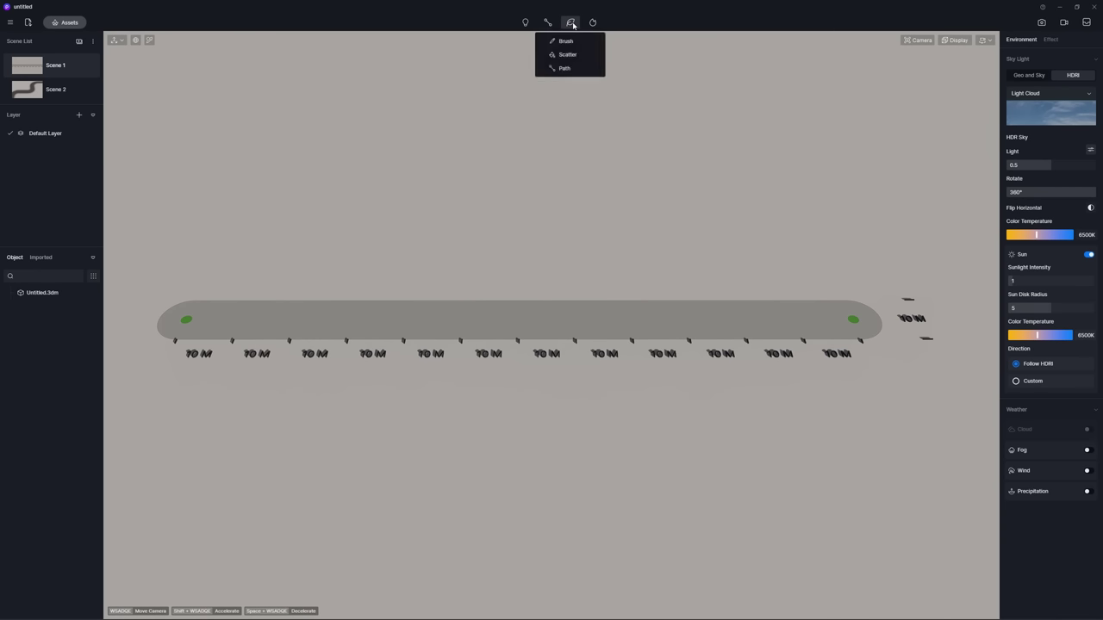
left_click(566, 69)
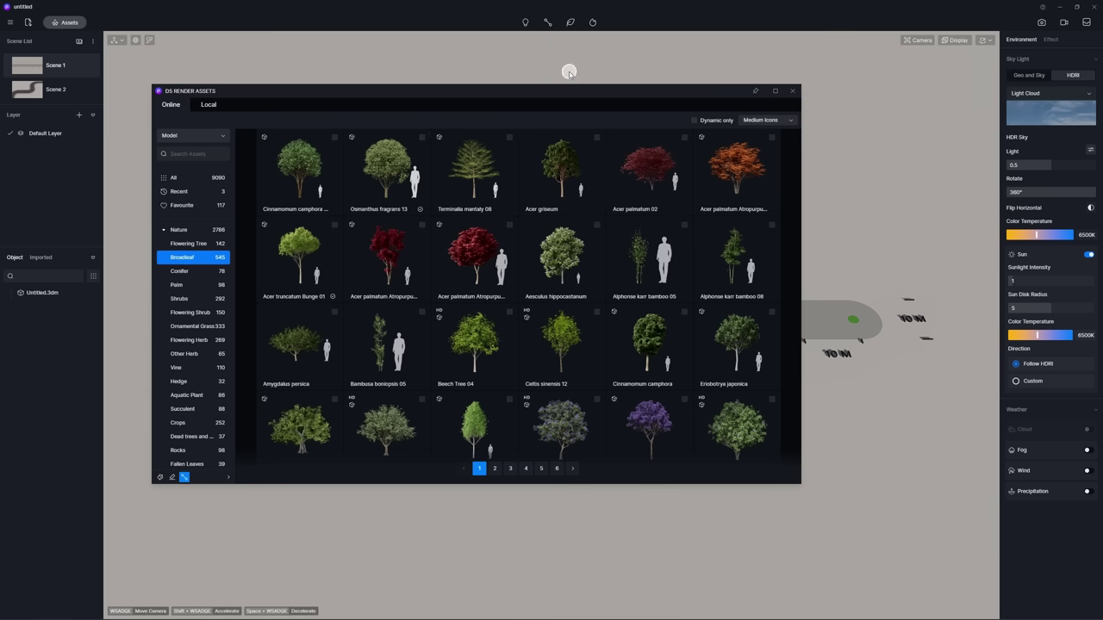
left_click(335, 225)
Draw a two-point tree path along the strip with 10 m spacing and 10 m random offset.
left_click(792, 91)
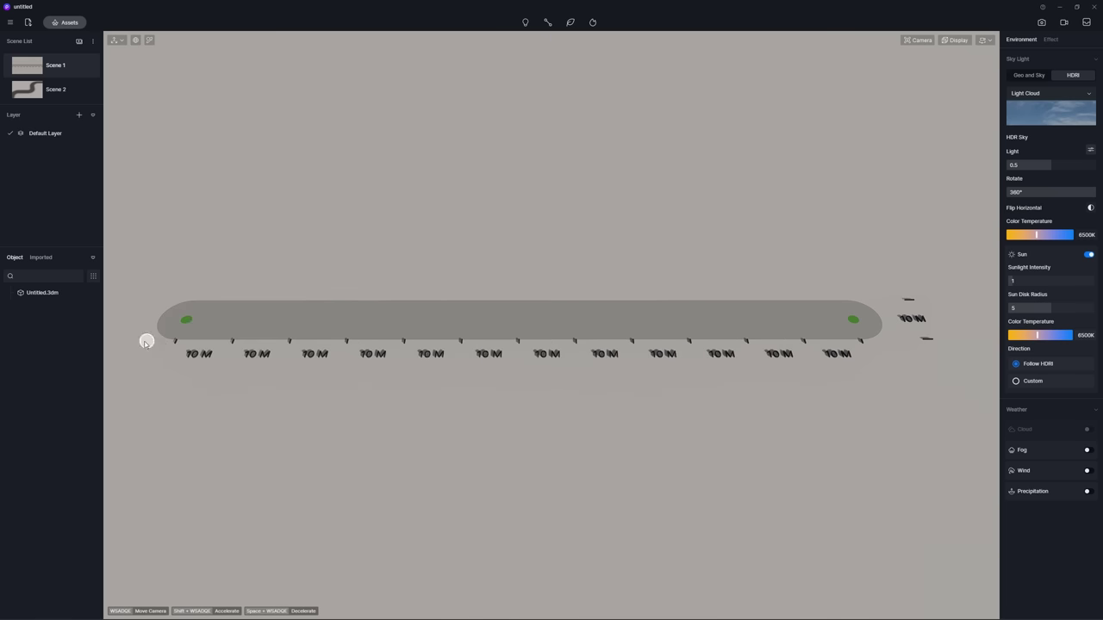
left_click(186, 320)
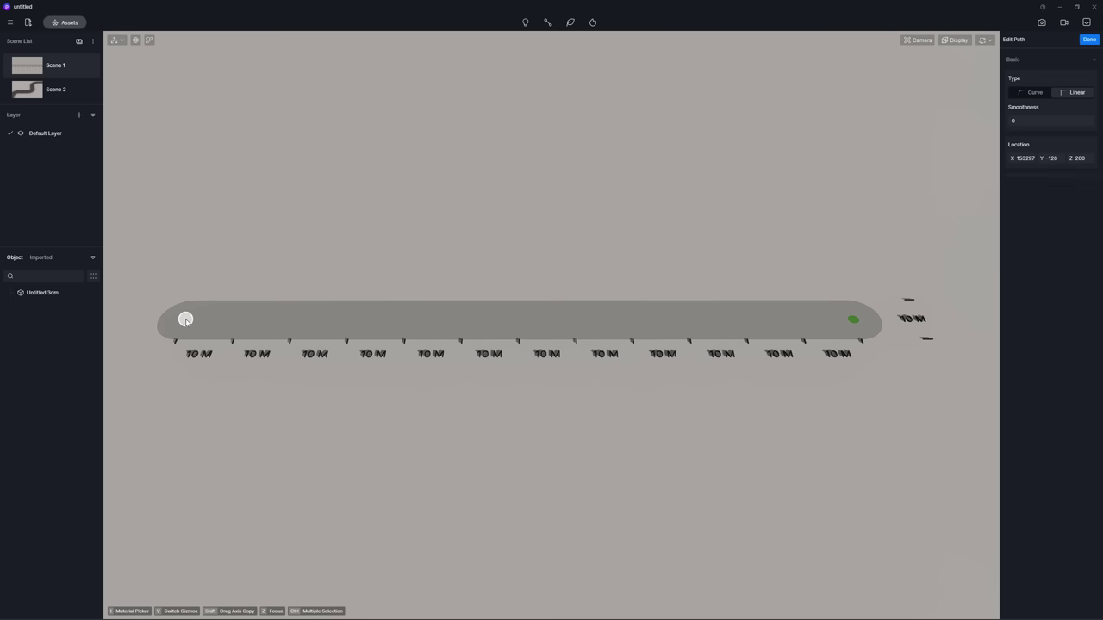
right_click(854, 320)
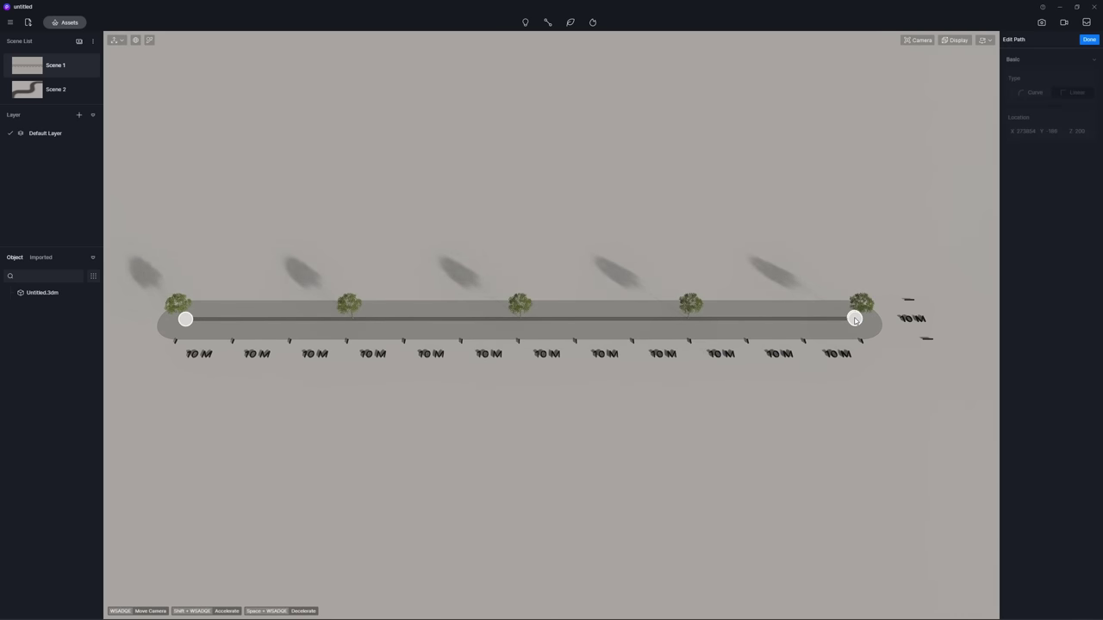
left_click(1088, 39)
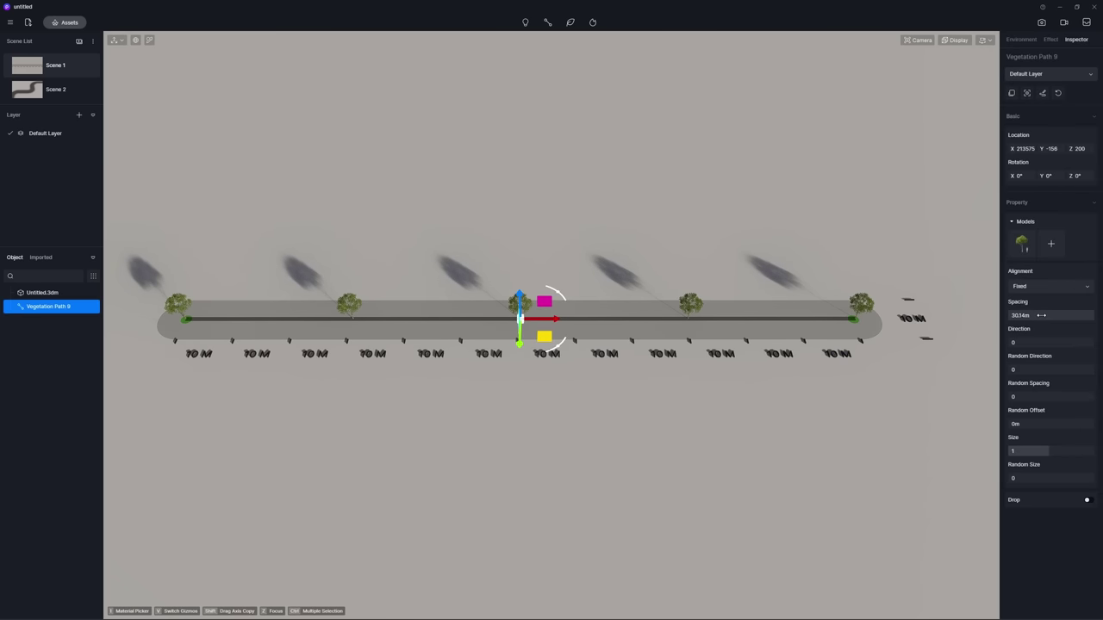
key("Return")
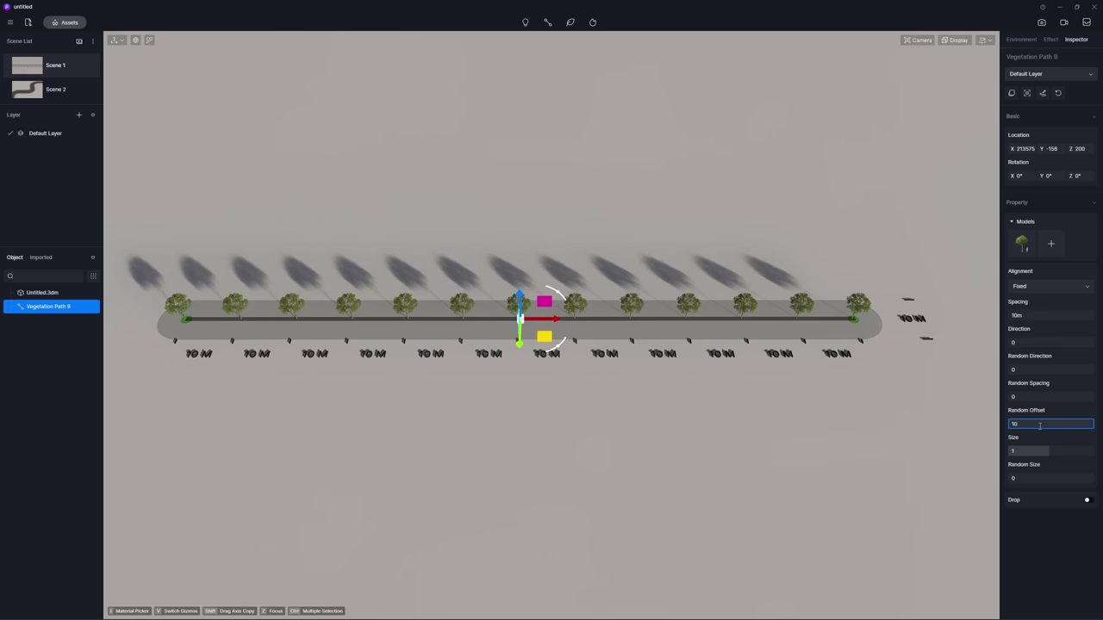
key("Return")
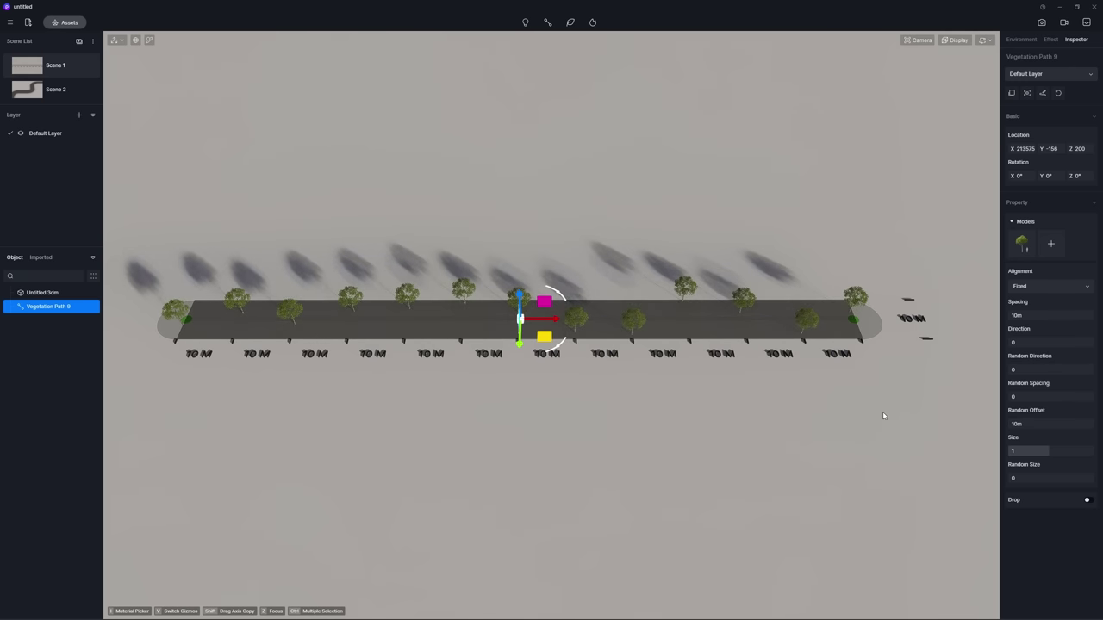
left_click(883, 416)
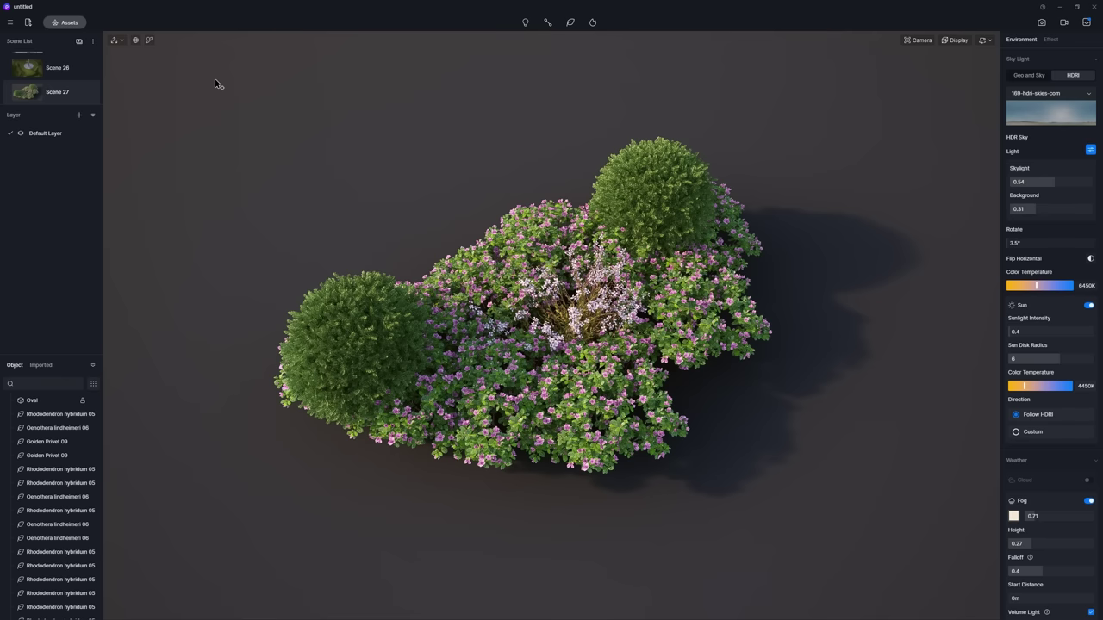
Group the flower-bed plants and add the group to the Local library.
left_click_drag(216, 81, 890, 558)
key("ctrl+g")
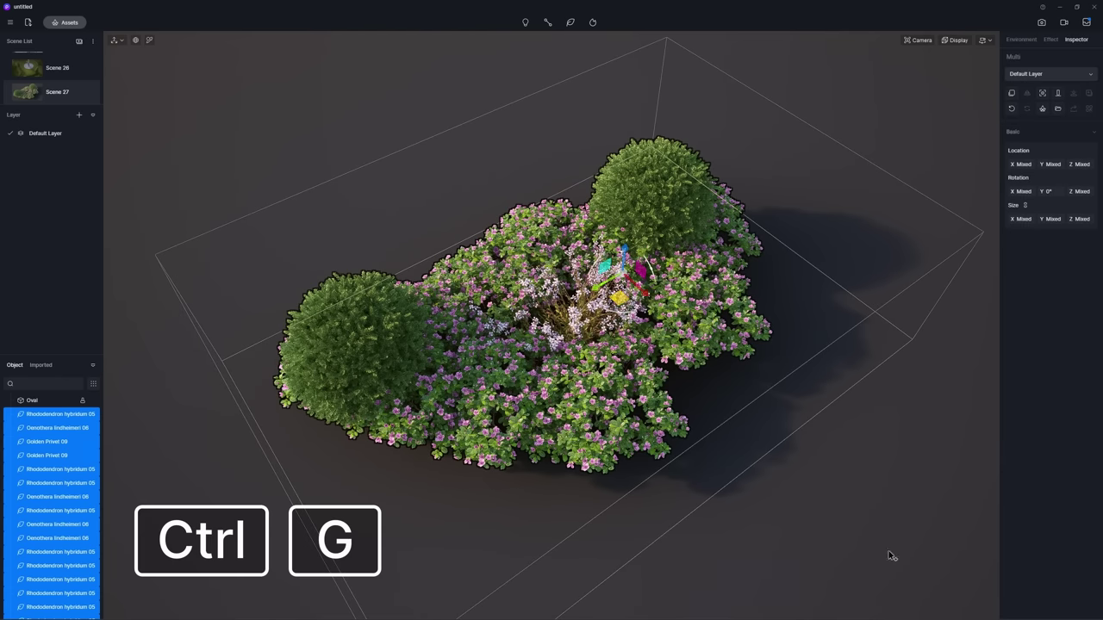
right_click(84, 392)
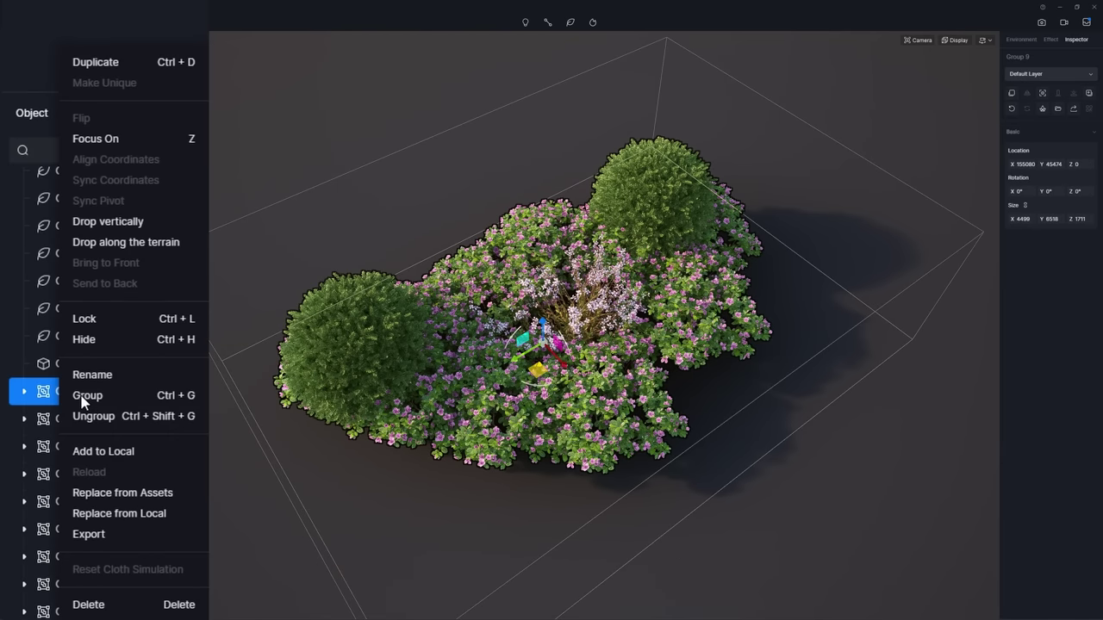
left_click(103, 454)
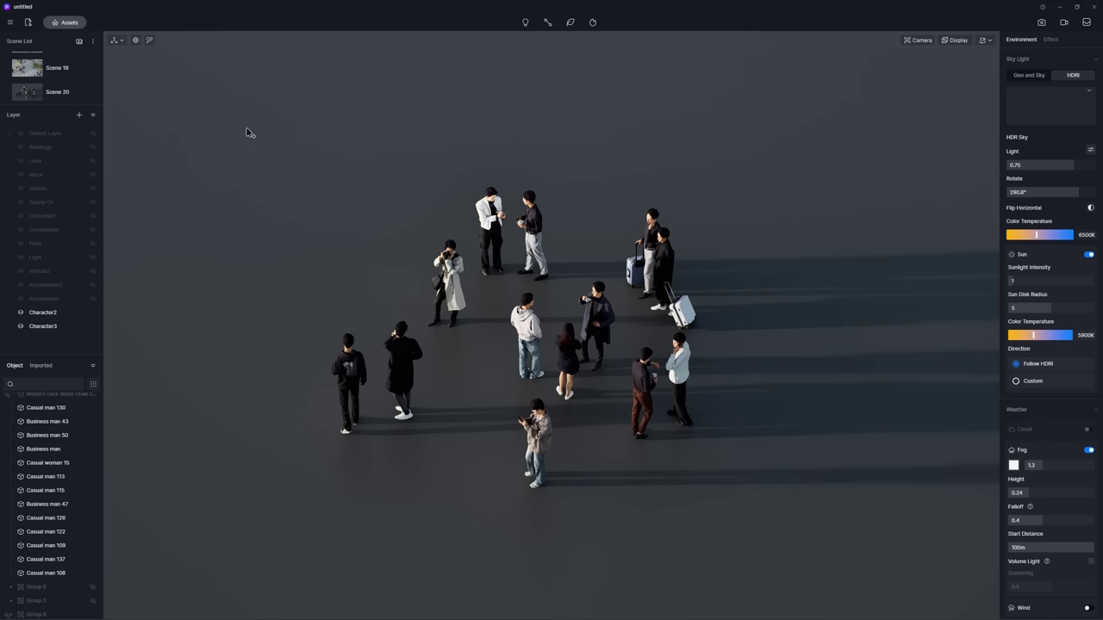
Group each of the two crowds of people and save both groups to Local assets.
left_click_drag(247, 128, 828, 584)
key("ctrl+g")
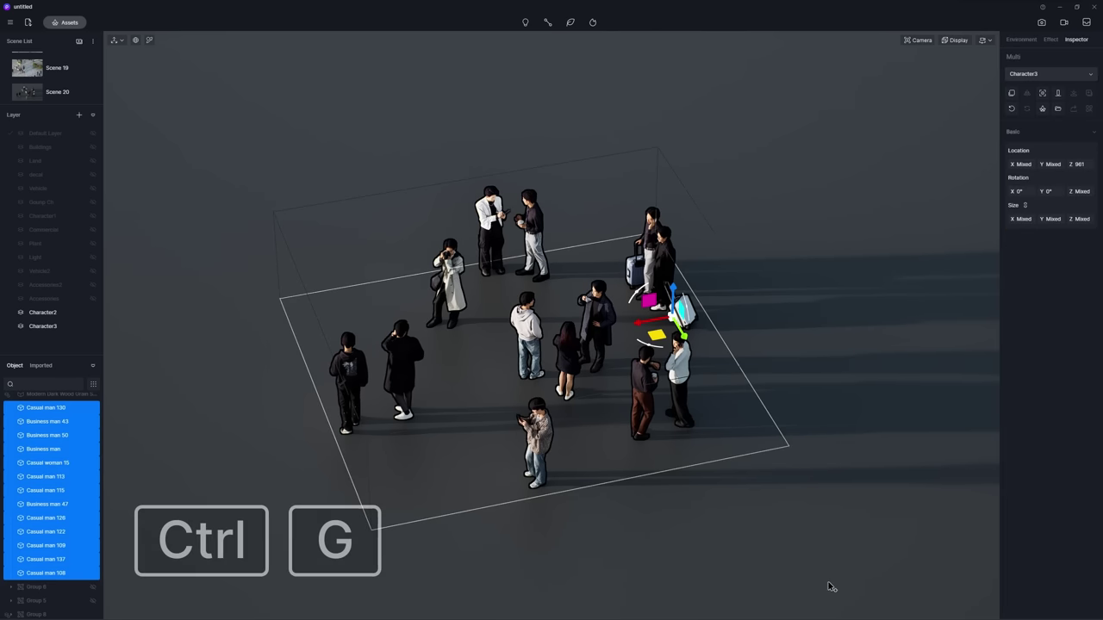
right_click(49, 573)
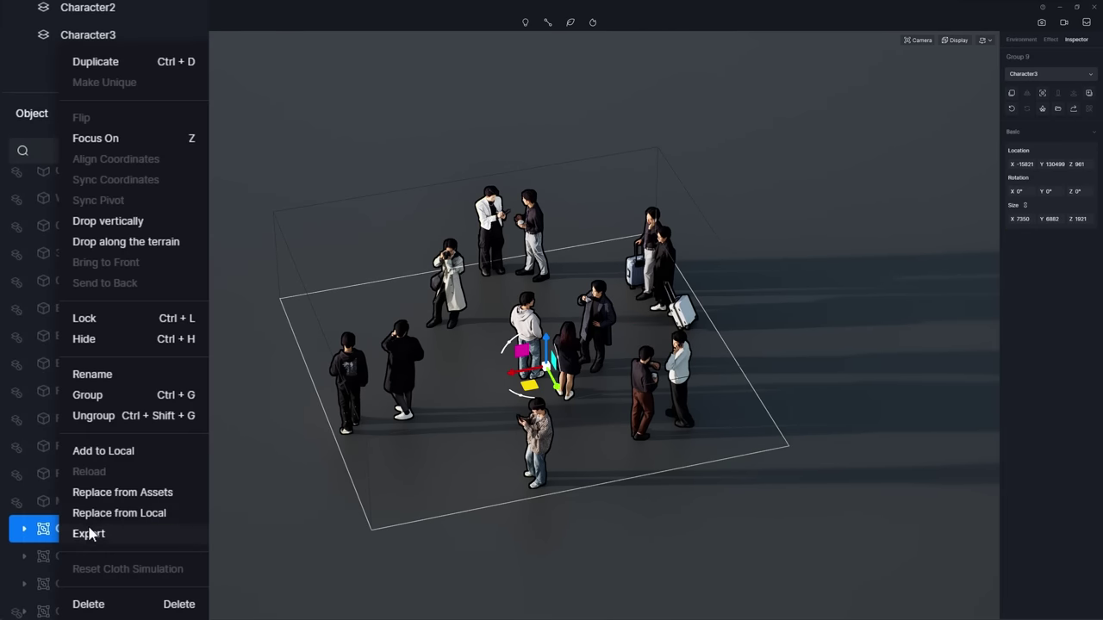
left_click(96, 457)
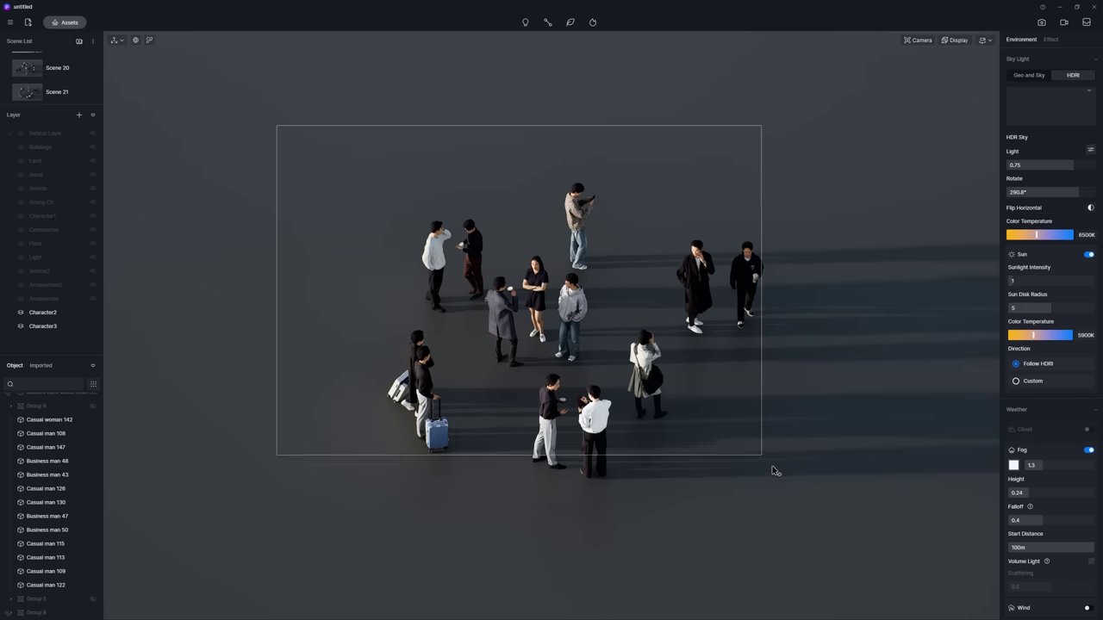
left_click_drag(276, 124, 770, 472)
key("ctrl+g")
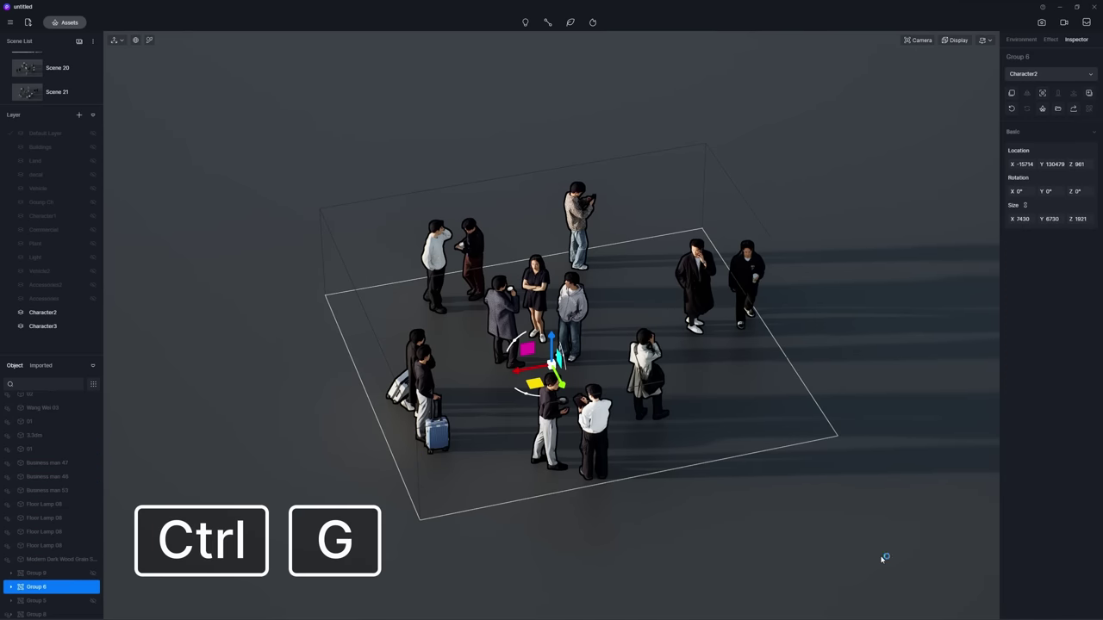
right_click(40, 586)
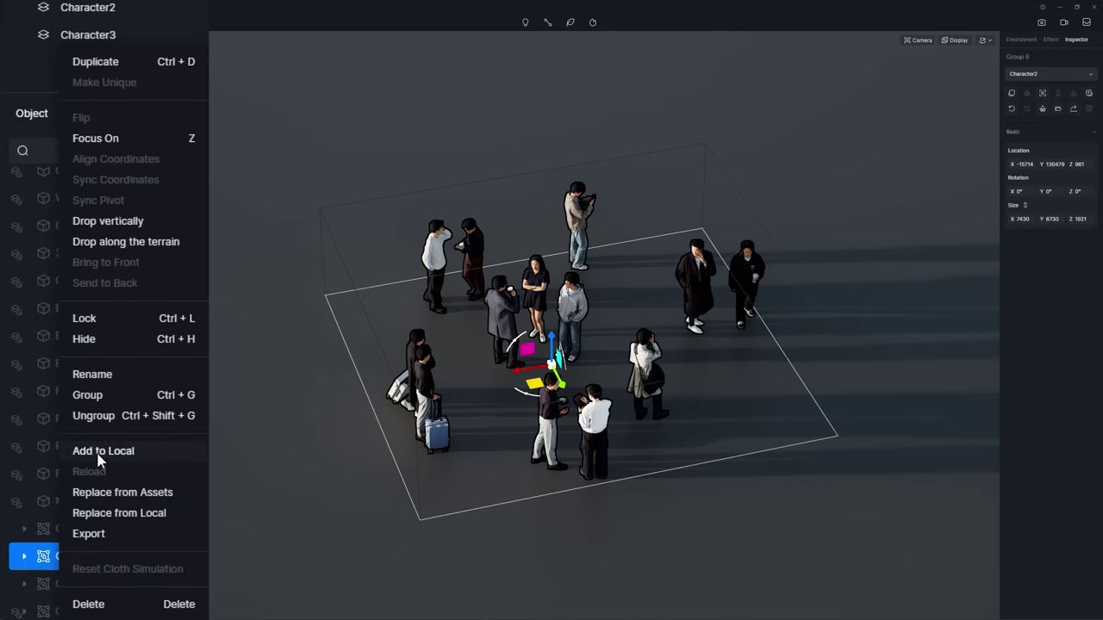
left_click(97, 455)
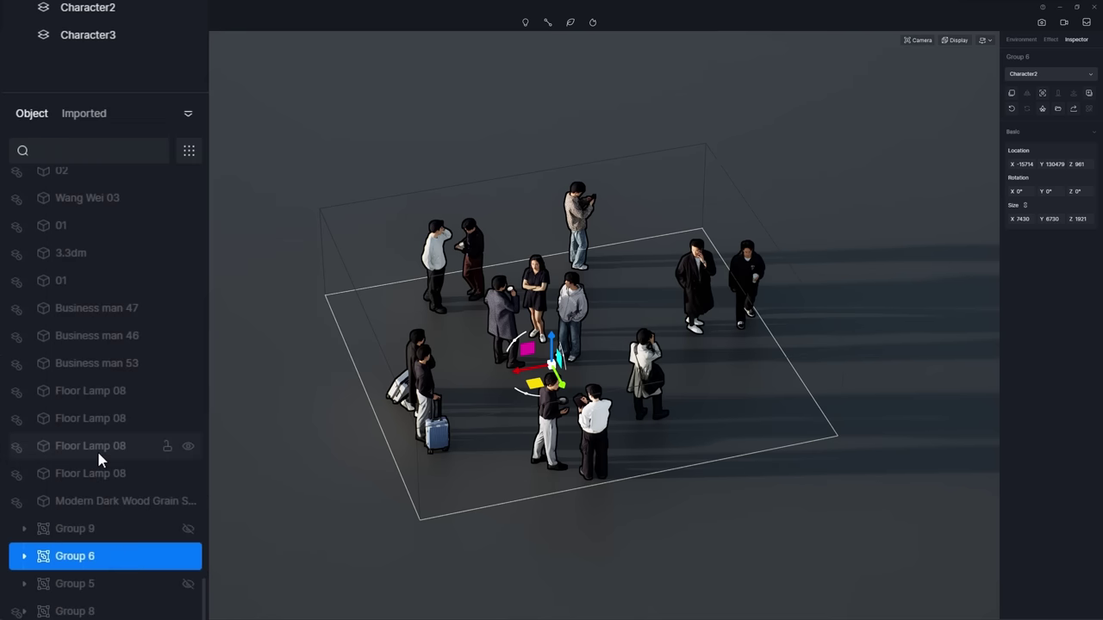
left_click(546, 252)
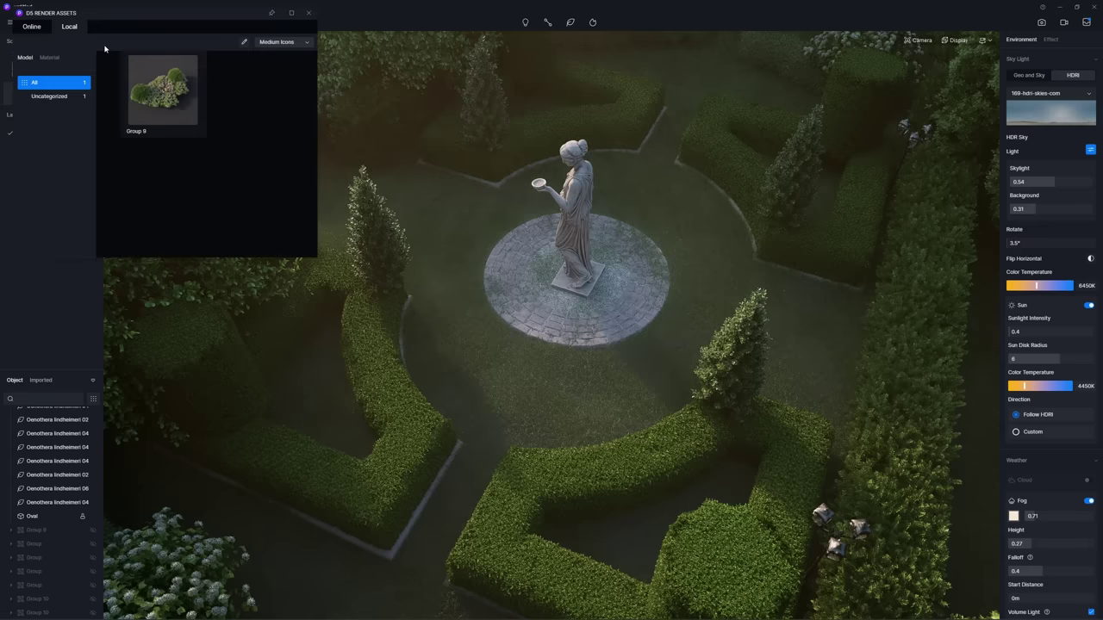
Place saved Group 9 in the garden and paste copies by the upper-right hedge and statue.
mouse_move(162, 89)
left_mouse_down()
mouse_move(330, 395)
mouse_move(674, 510)
left_mouse_up()
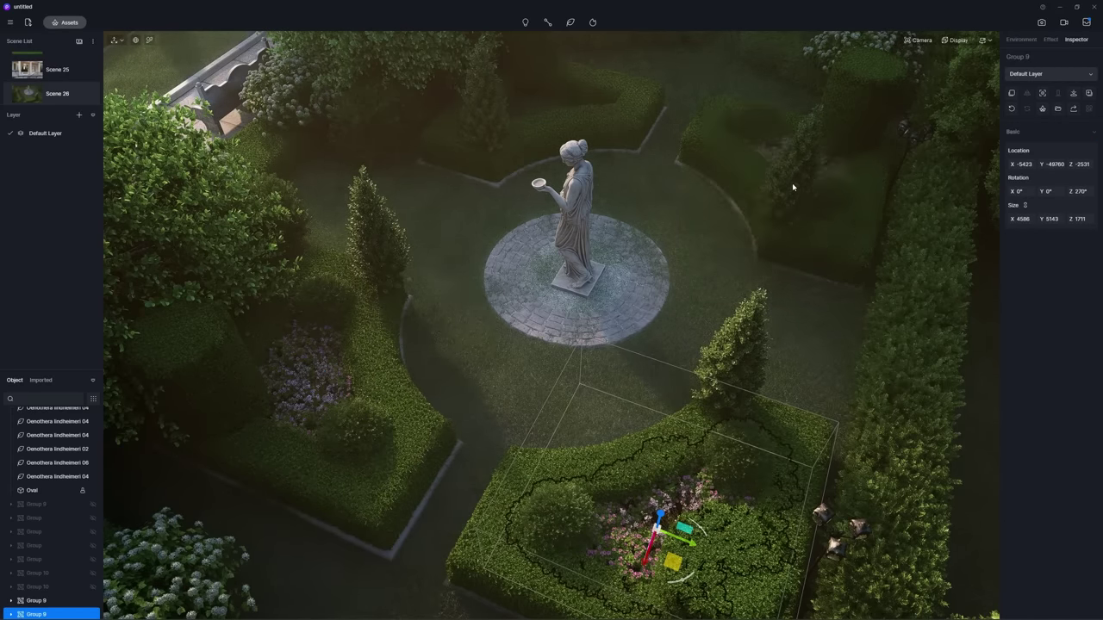
key("ctrl+v")
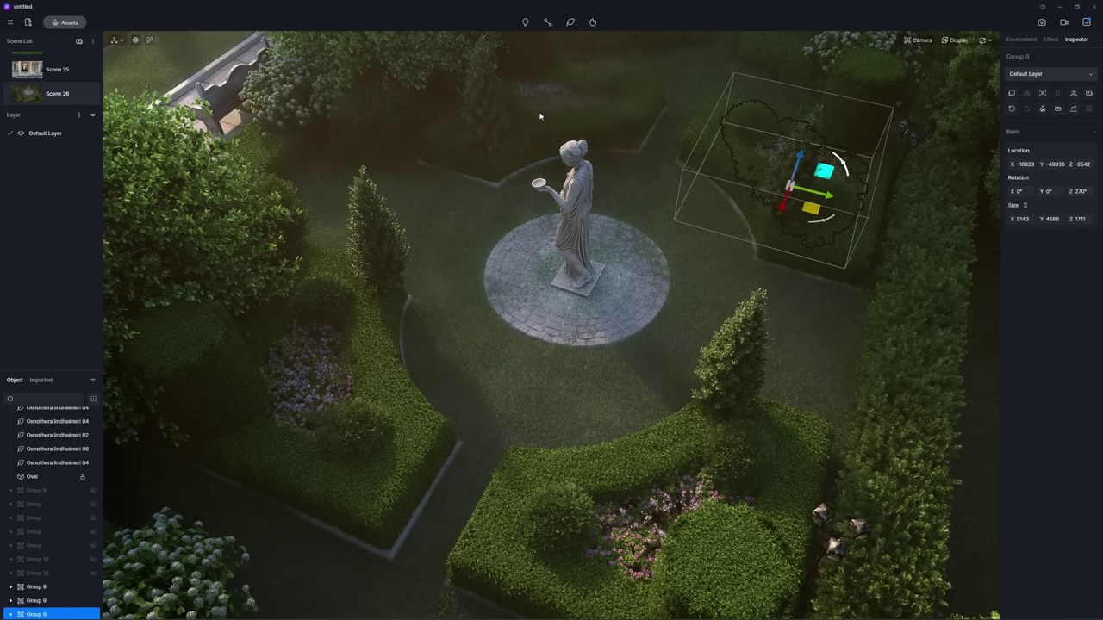
key("ctrl+v")
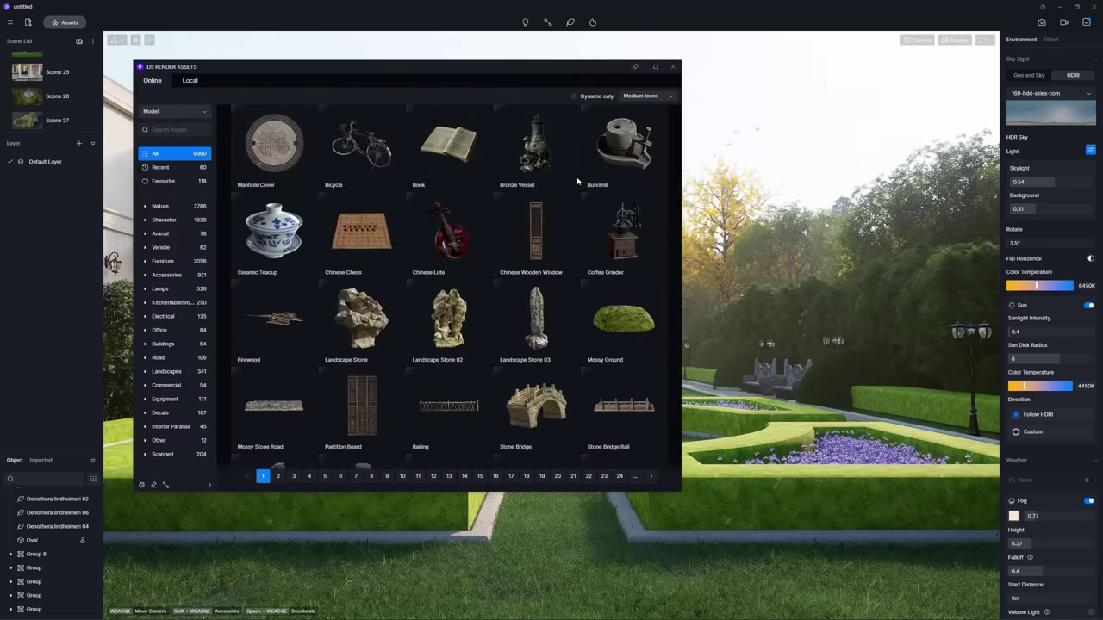
Brush-paint Buxus megistophylla hedges along the beds, then edit a grass ring brush stroke.
left_click(161, 208)
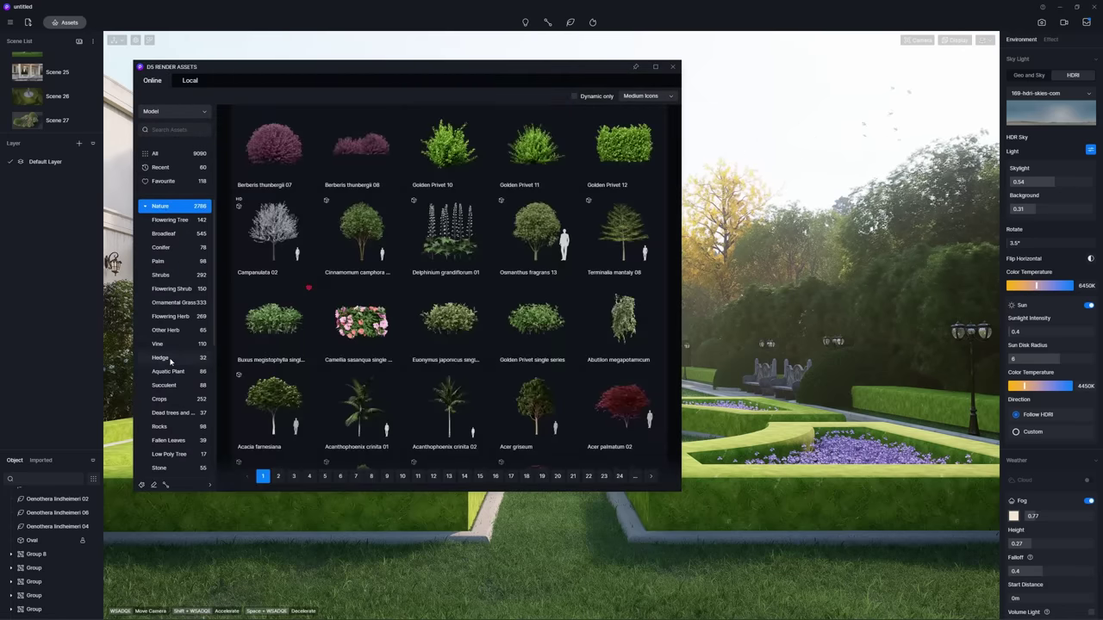
left_click(169, 359)
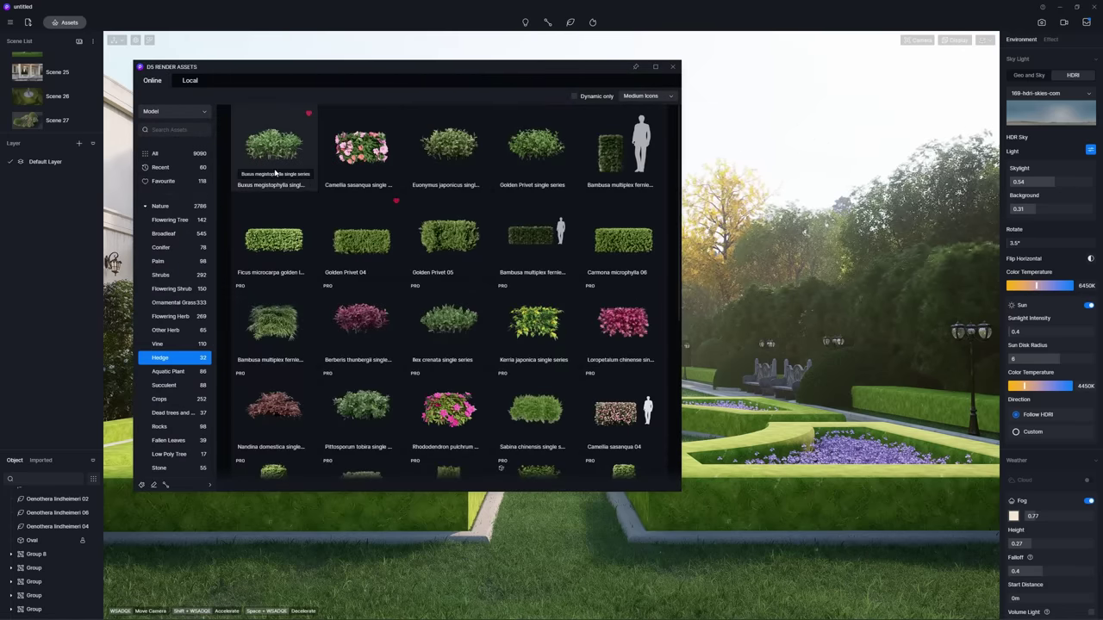
left_click(143, 485)
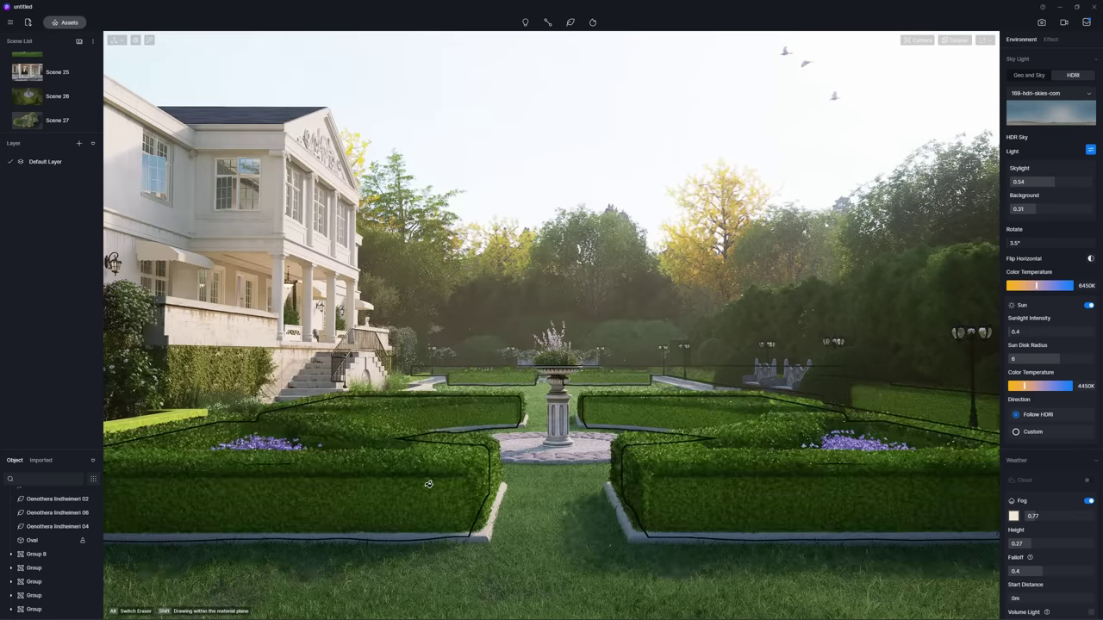
key("Escape")
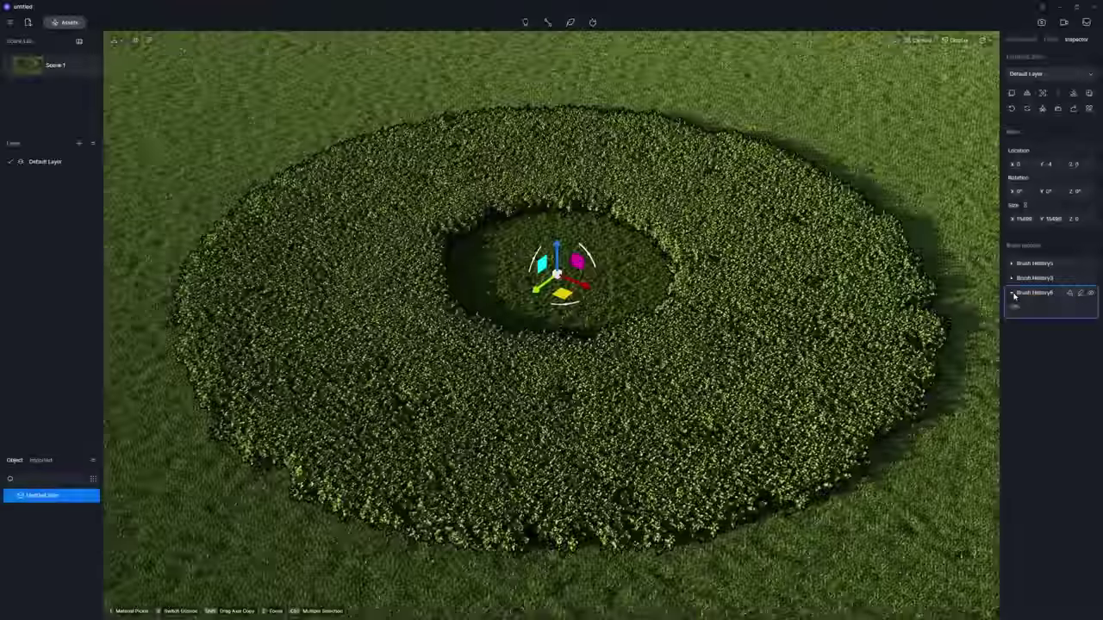
left_click(1080, 294)
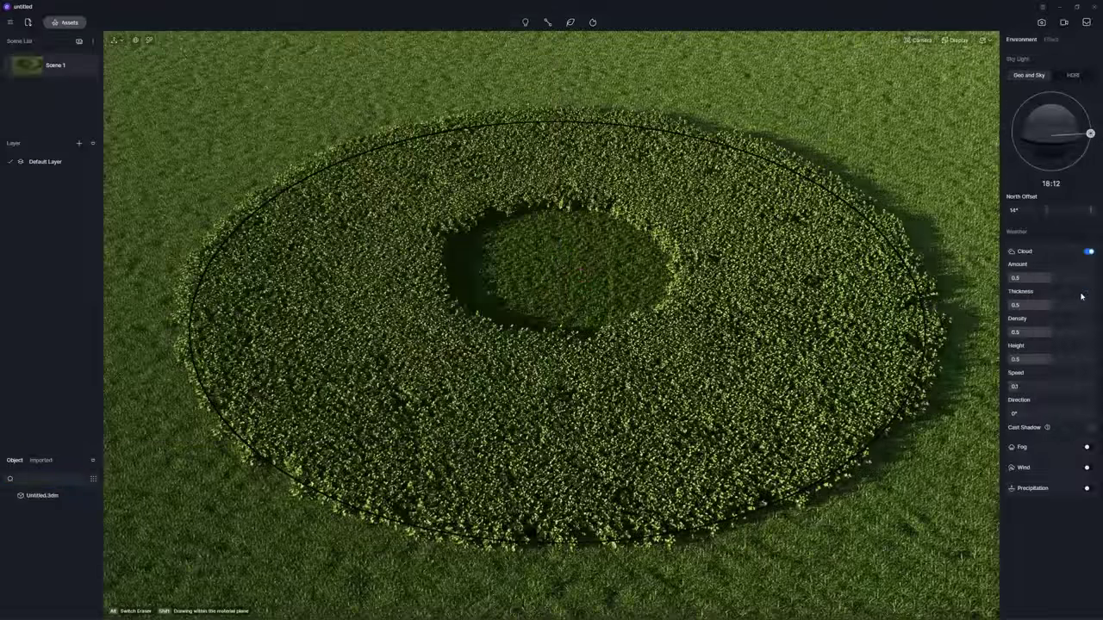
Reopen the grass ring's brush stroke and erase grass from its outer ring.
key("Escape")
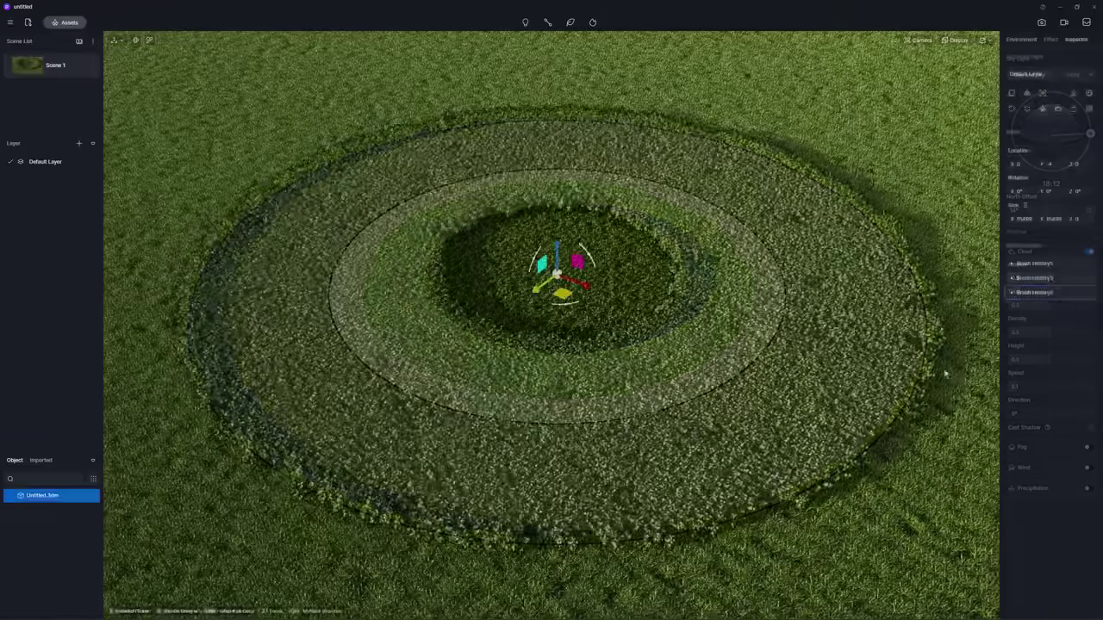
left_click(1075, 294)
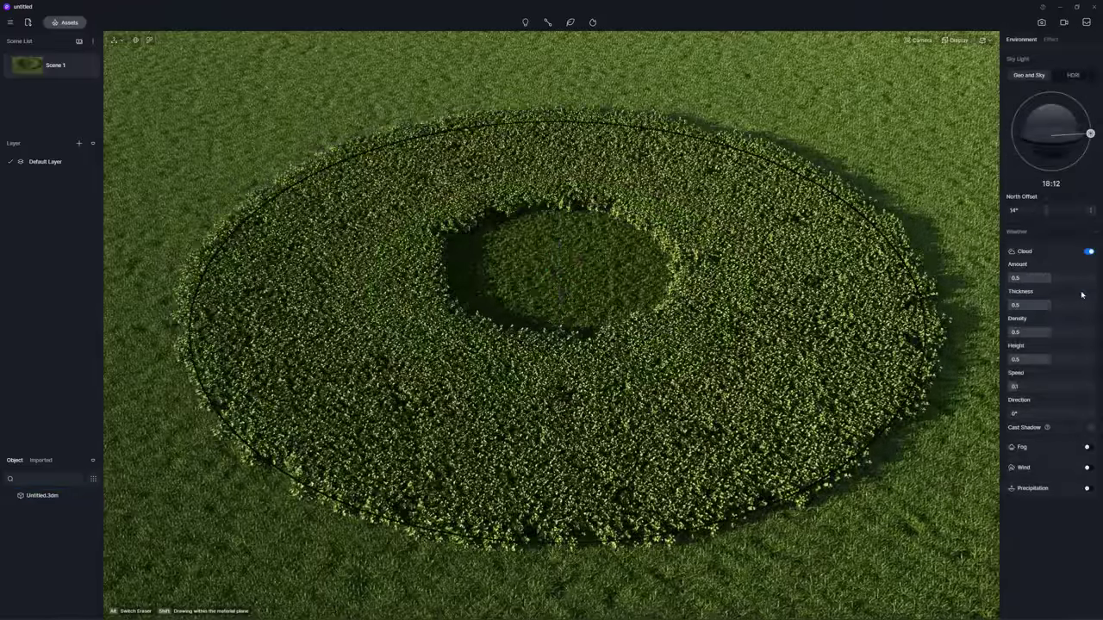
key("shift")
left_click(865, 355)
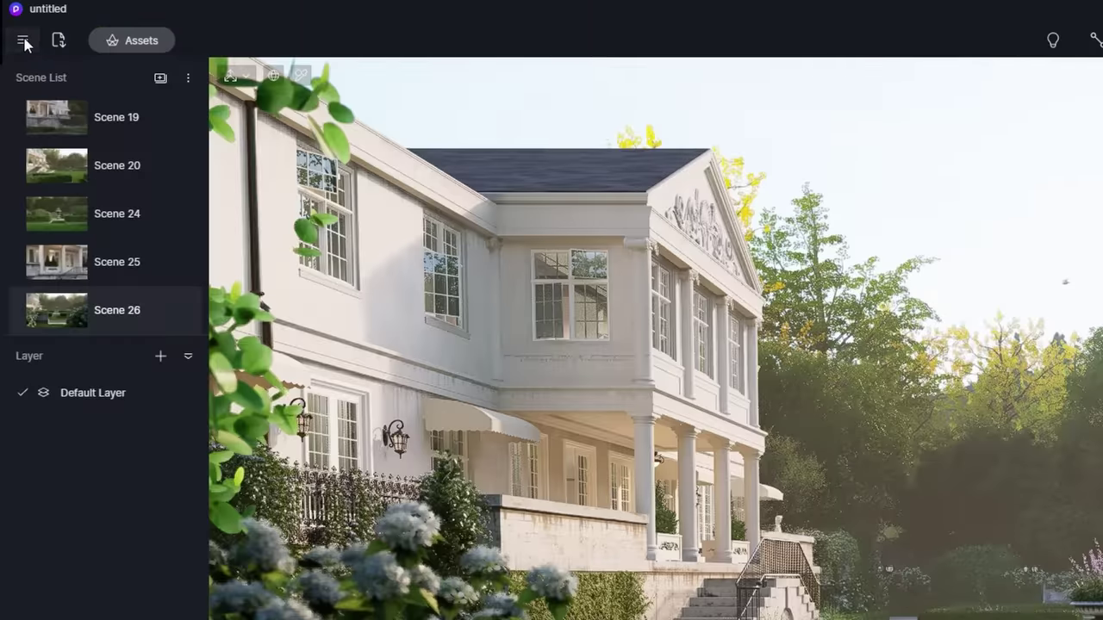
Lower Preview Cull Distance in Preference > Rendering from 1000m to 342m.
left_click(22, 40)
mouse_move(45, 133)
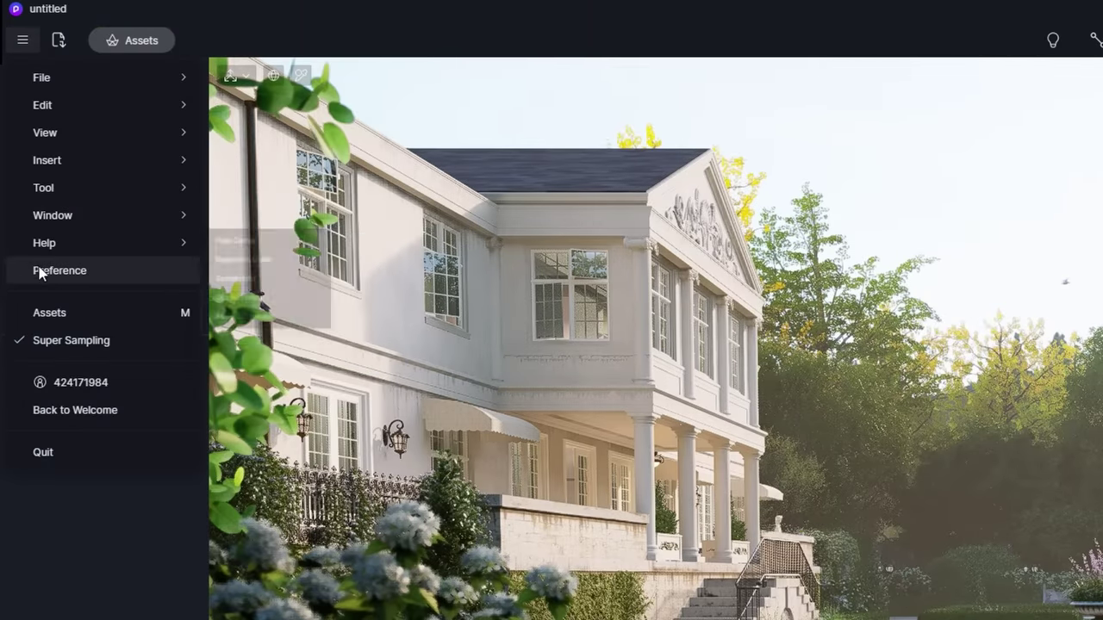
left_click(38, 270)
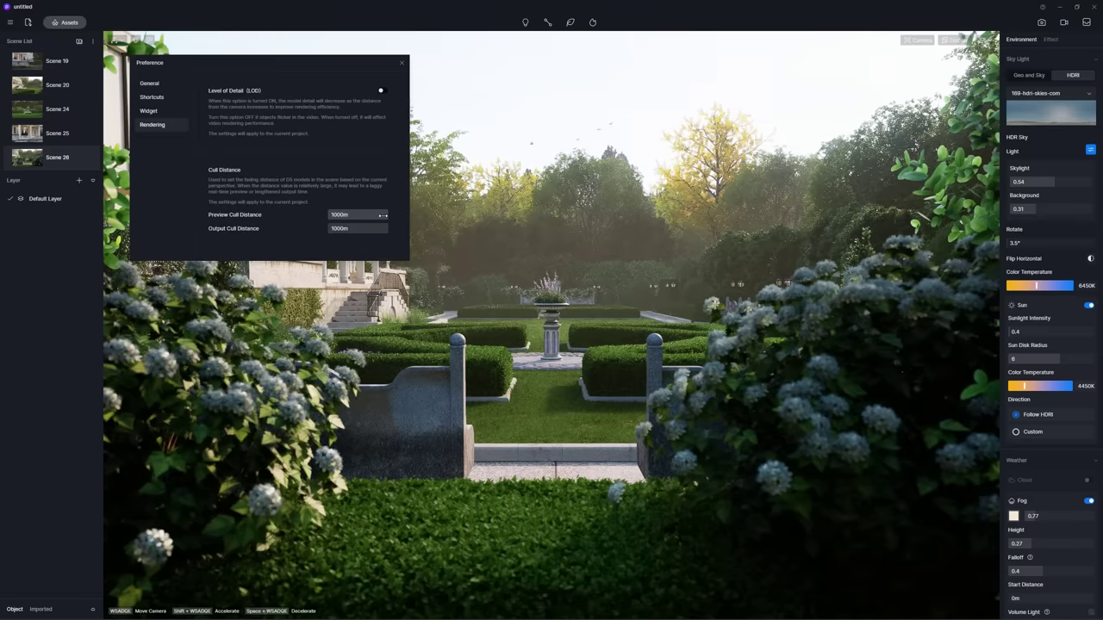
left_click_drag(383, 215, 331, 216)
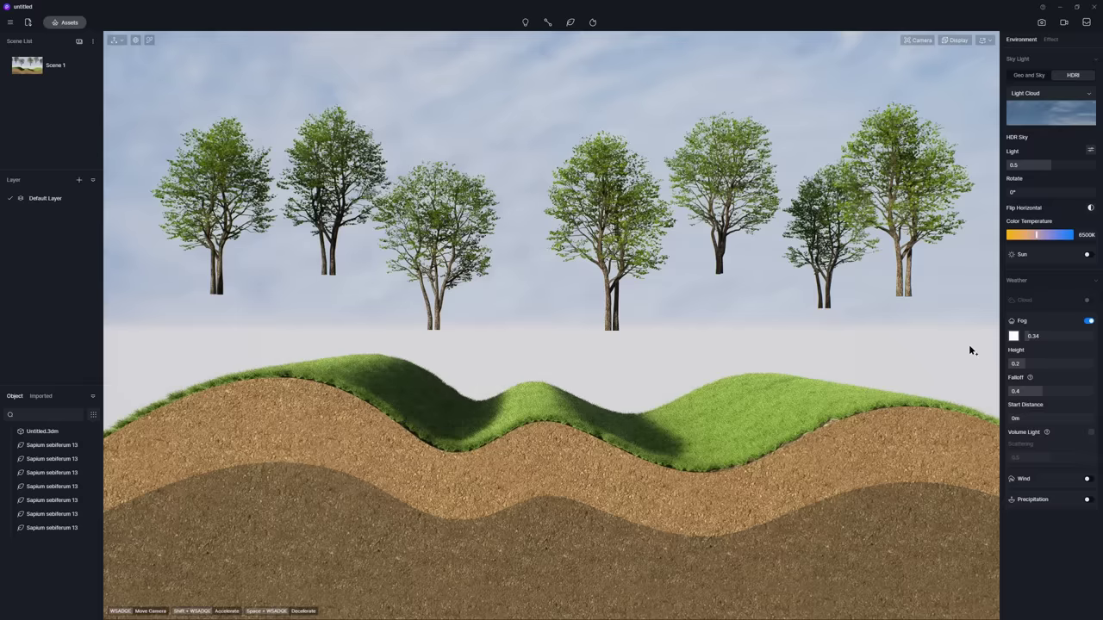
Select the floating trees and drop them vertically onto the terrain.
left_click_drag(969, 346, 684, 266)
left_click_drag(149, 99, 149, 99)
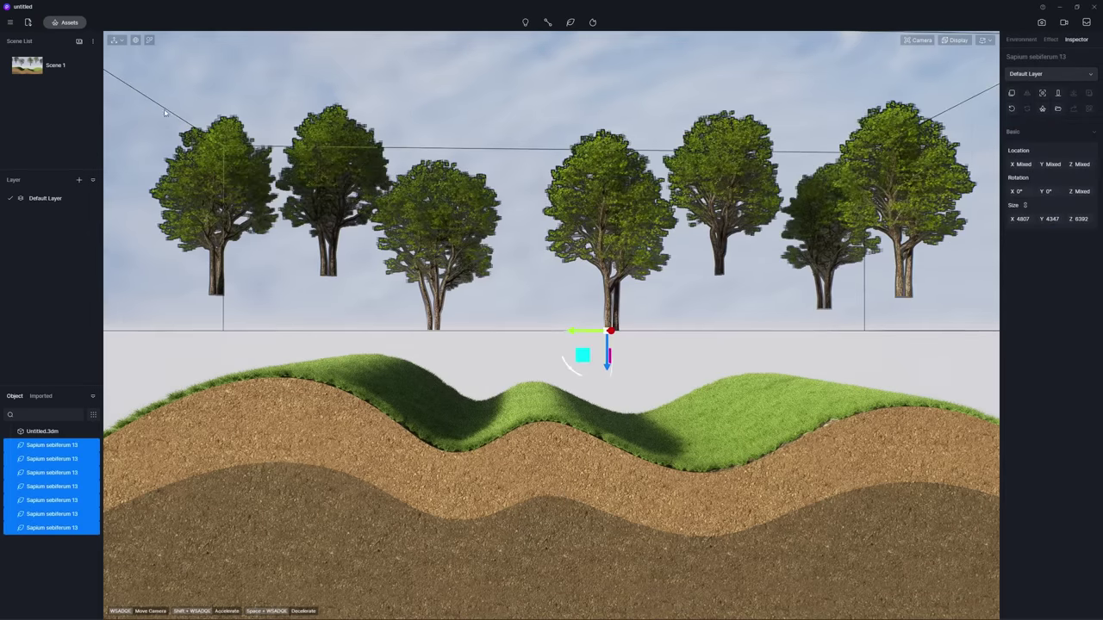
right_click(124, 298)
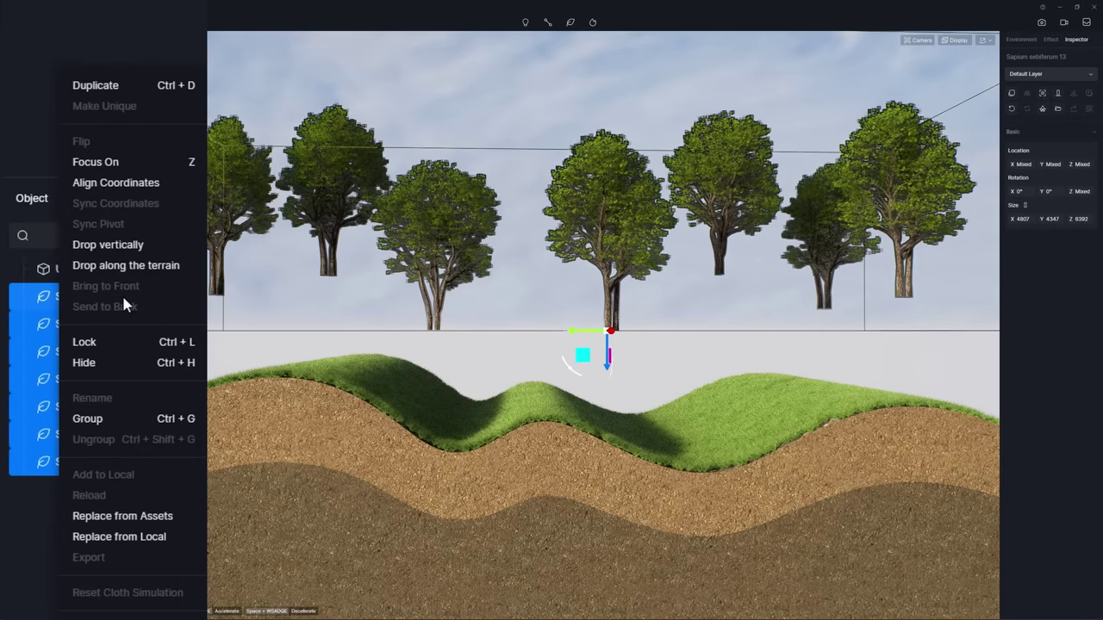
left_click(164, 249)
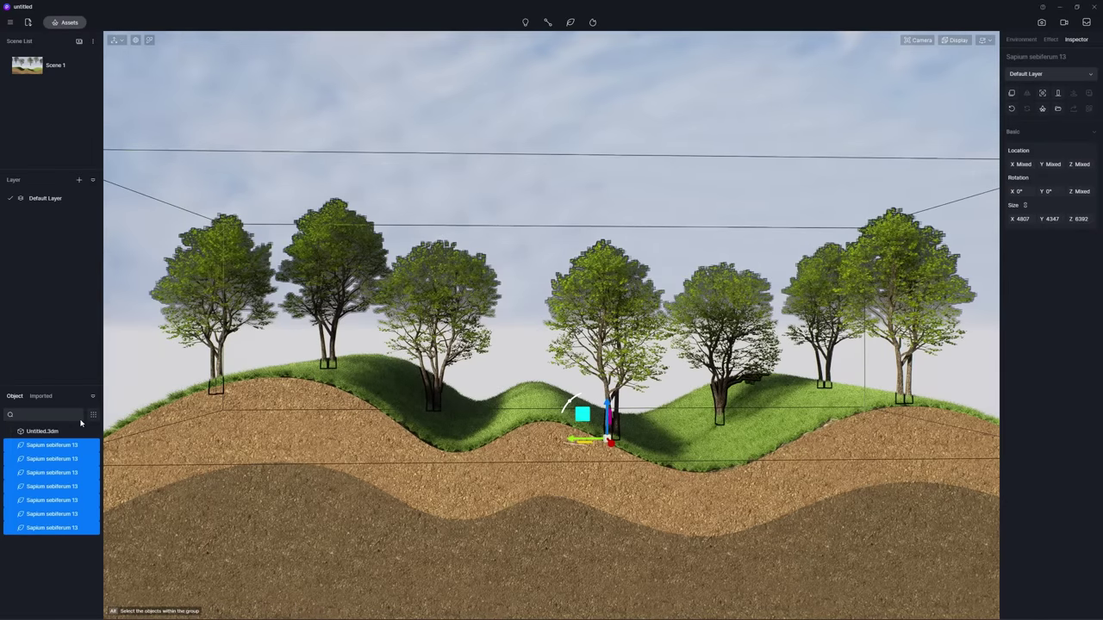
left_click(436, 198)
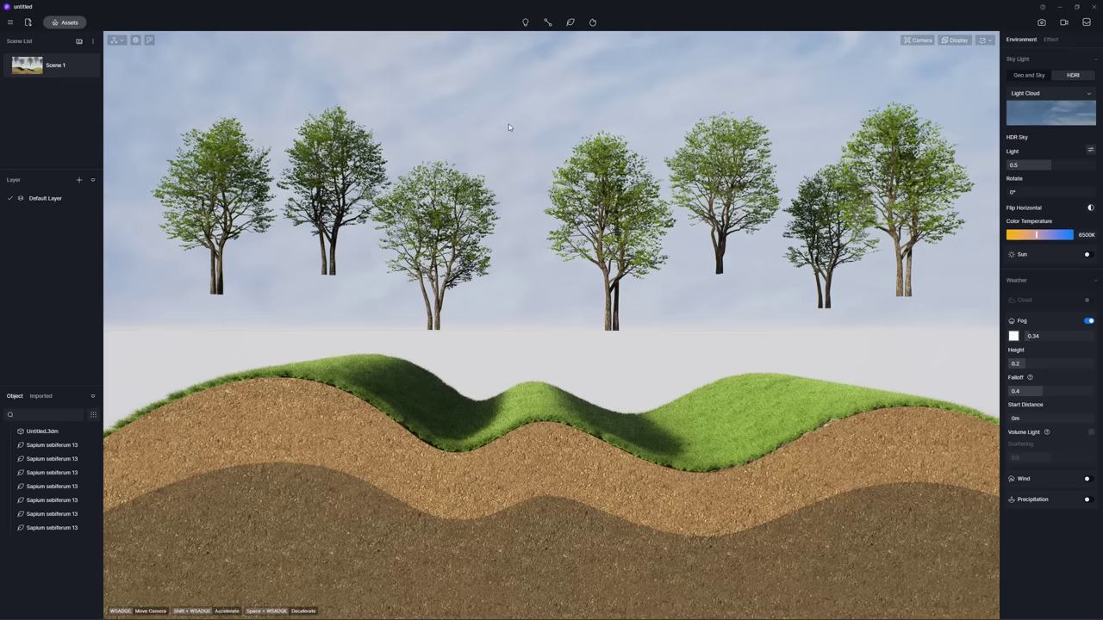
Reselect all trees and drop them along the terrain so they tilt with the slope.
key("ctrl+a")
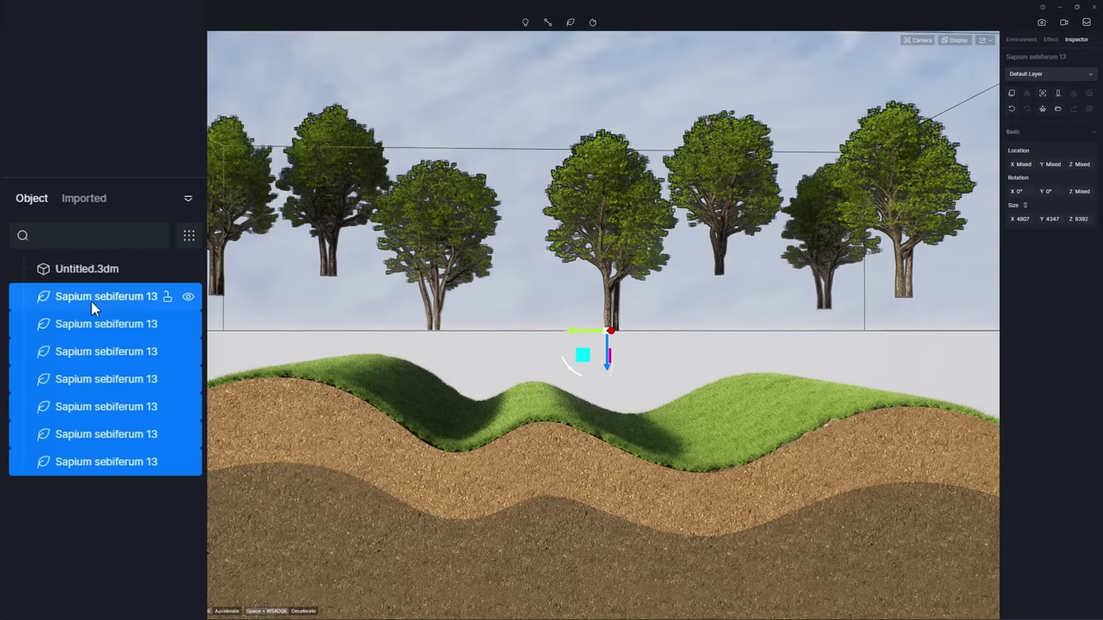
right_click(93, 299)
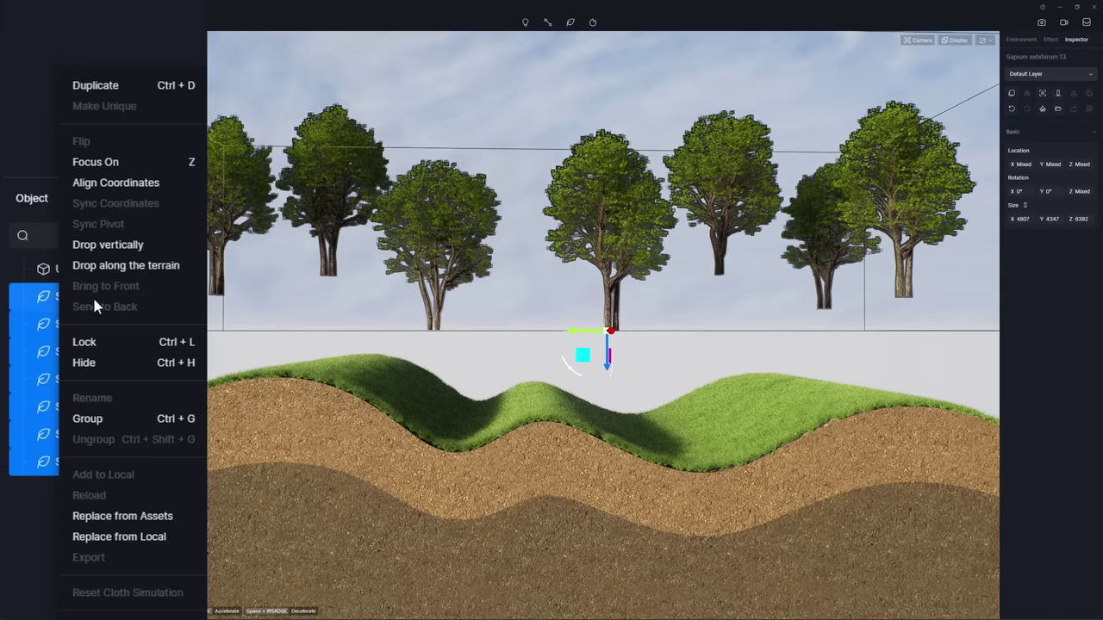
left_click(119, 273)
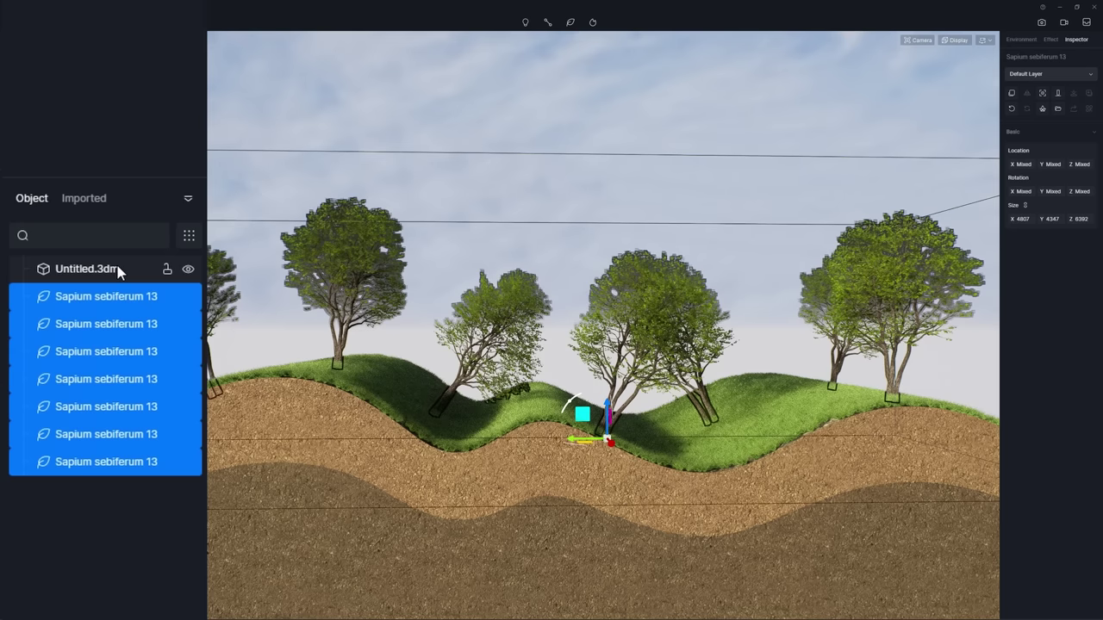
left_click(114, 393)
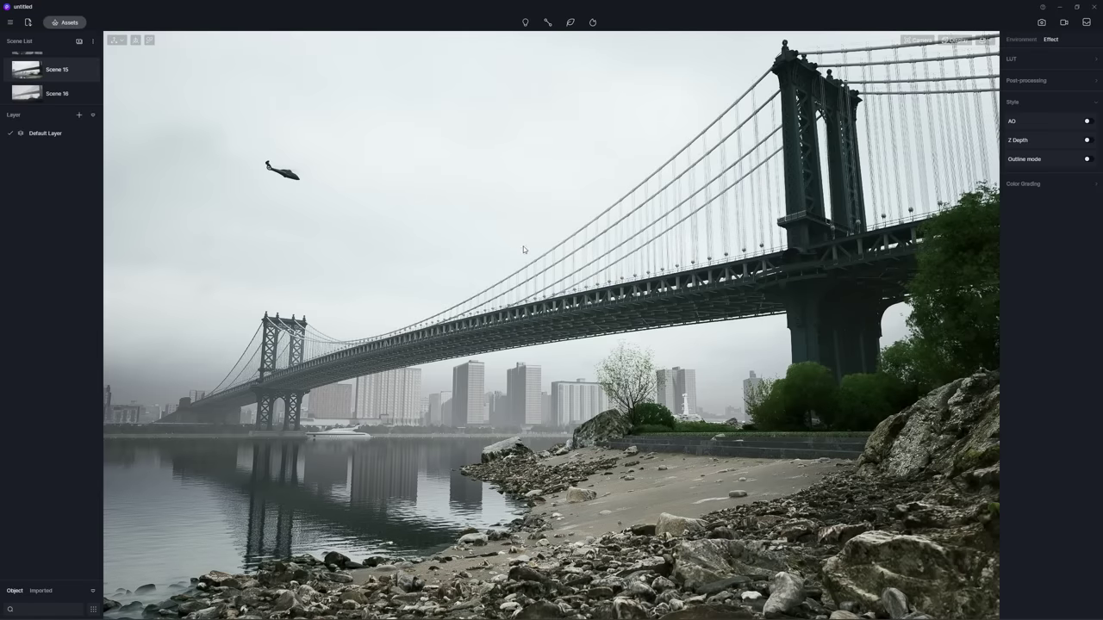
Turn on Z Depth with thinner fog, set outline width 100 with distance fading, and list export channels.
left_click(1072, 222)
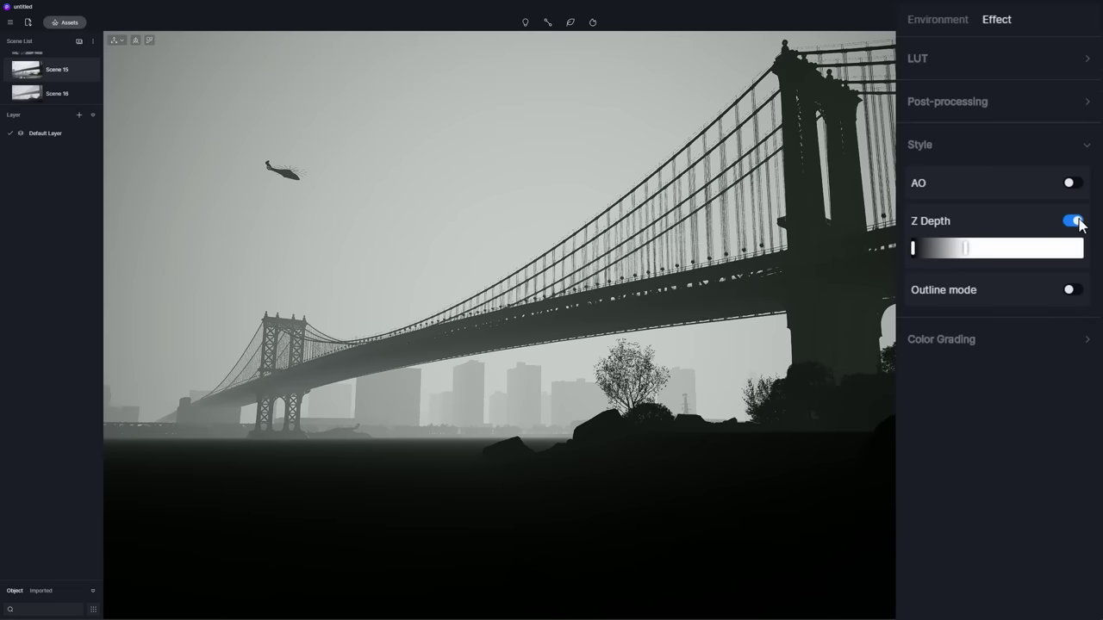
left_click_drag(966, 249, 988, 251)
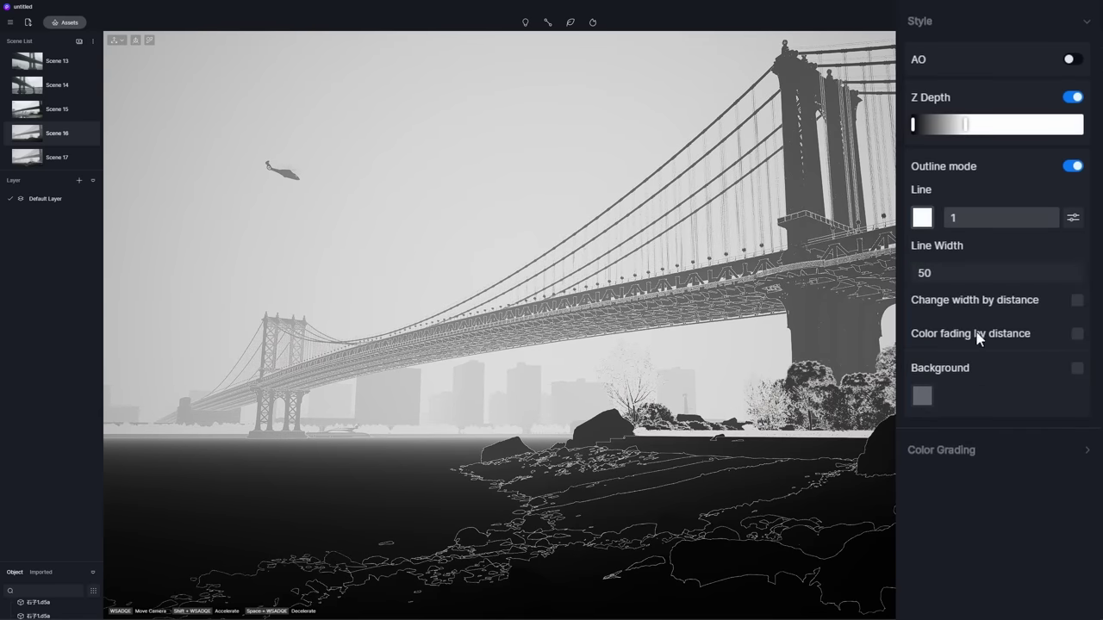
left_click_drag(991, 272, 1095, 283)
left_click(1077, 334)
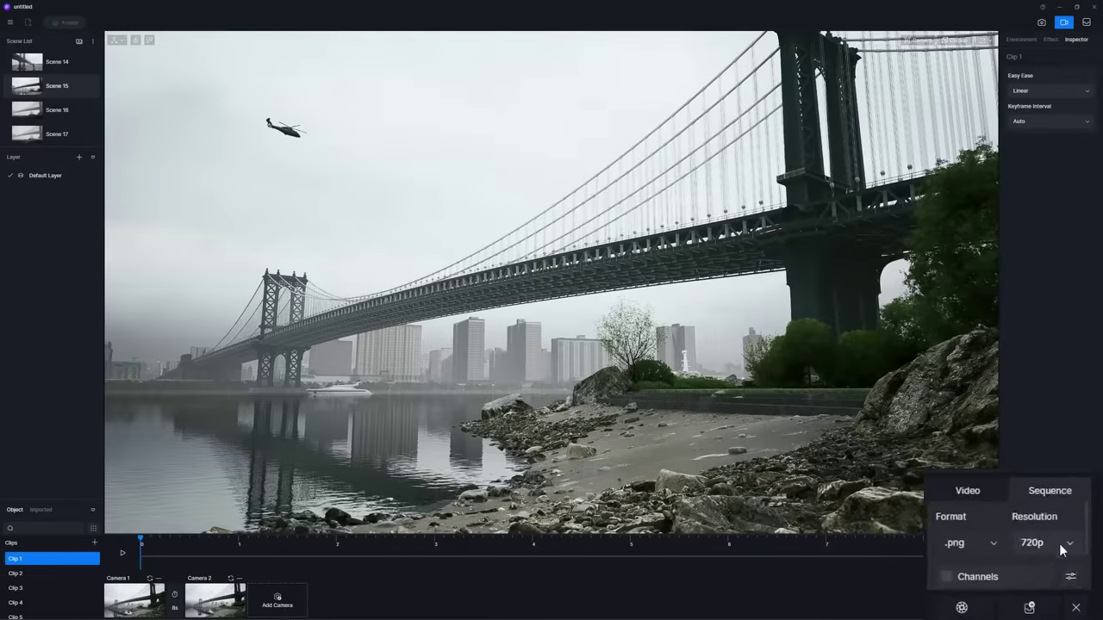
left_click(1066, 571)
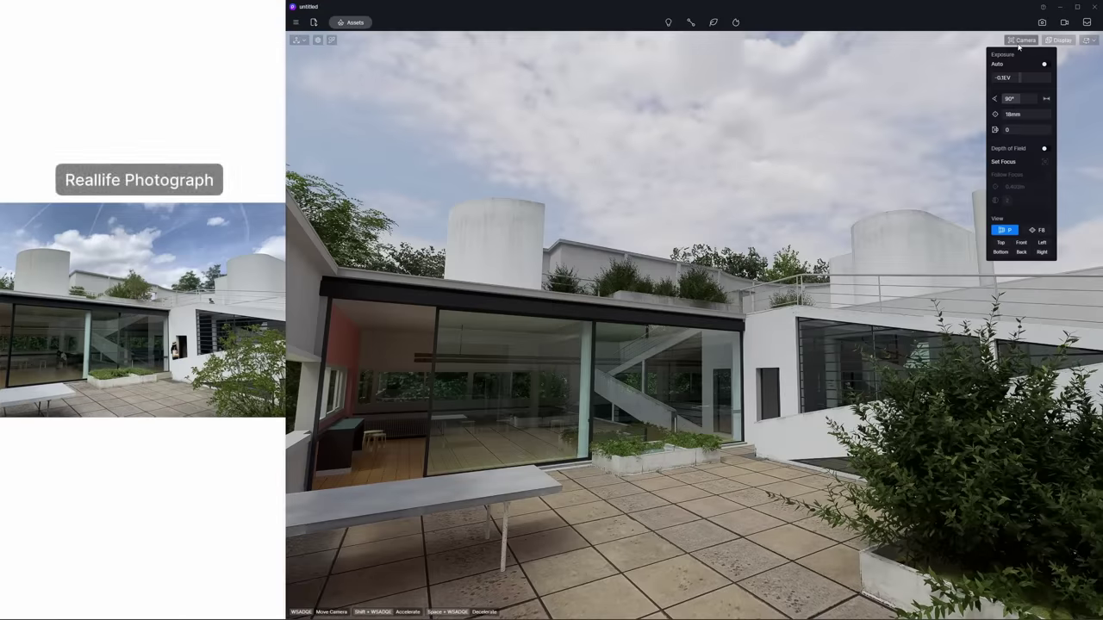
Set the camera focal length to 26mm and reframe the view on the villa's right wing.
left_click_drag(1016, 98, 1014, 99)
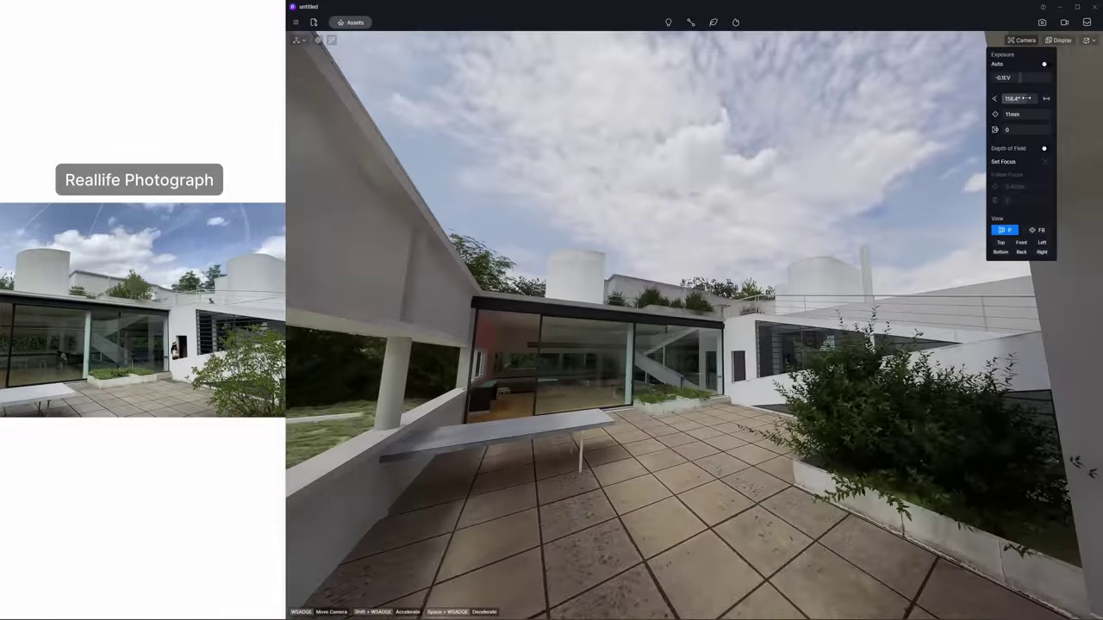
key("s")
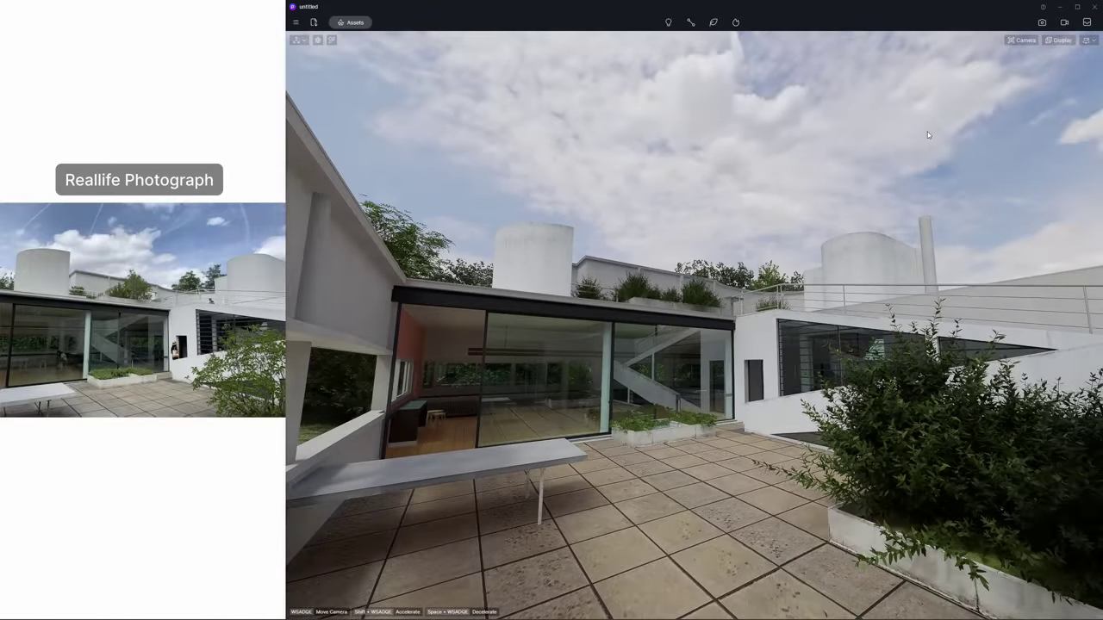
left_click(1019, 40)
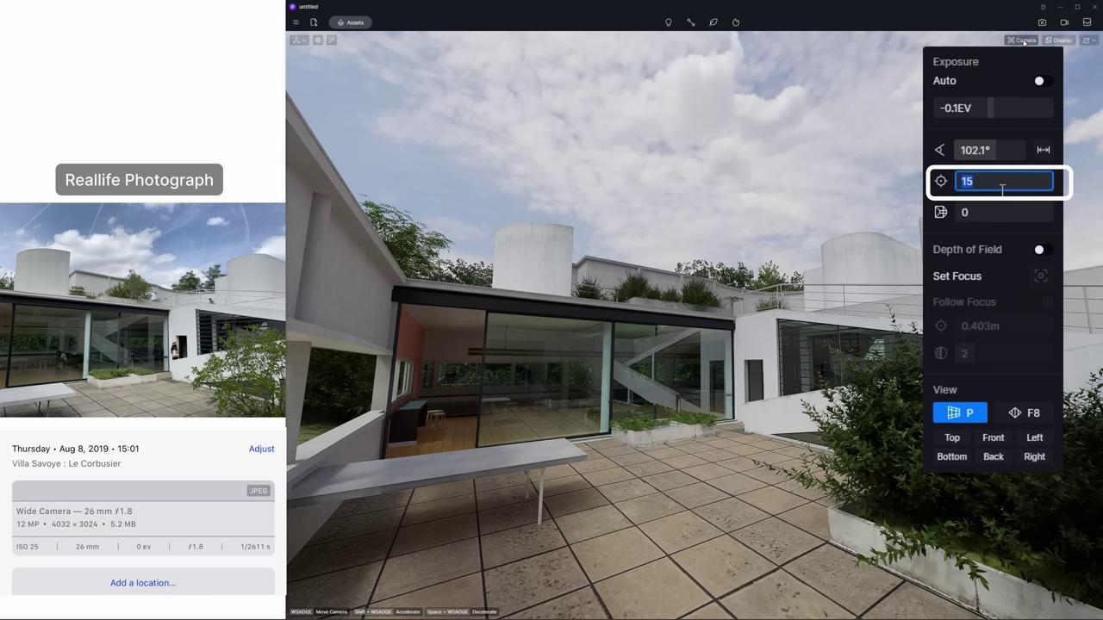
type("26")
key("Return")
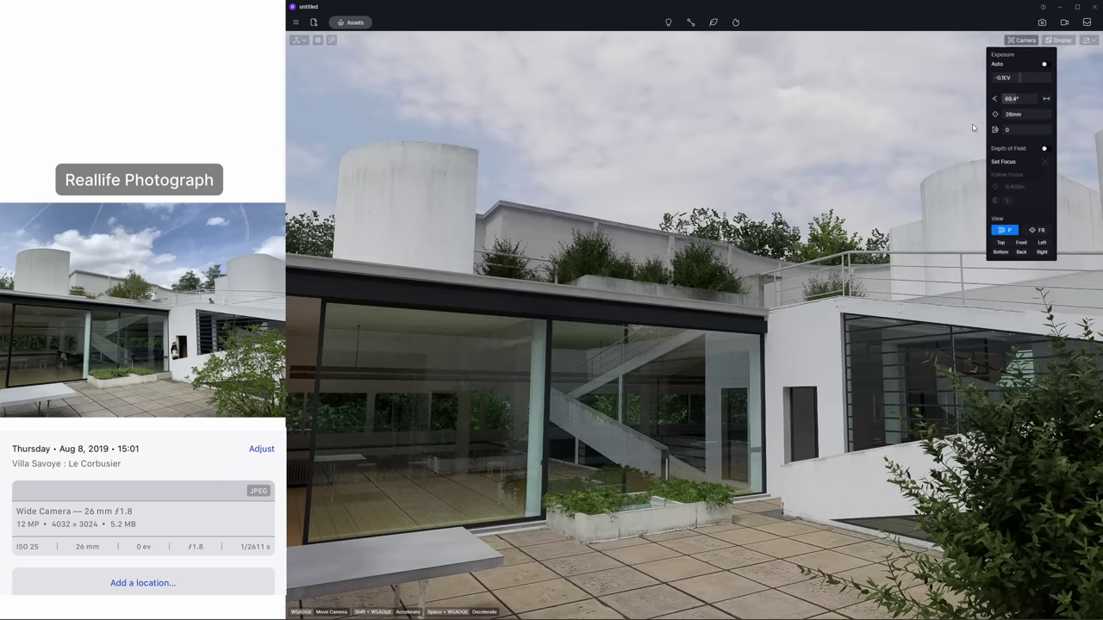
left_click(974, 128)
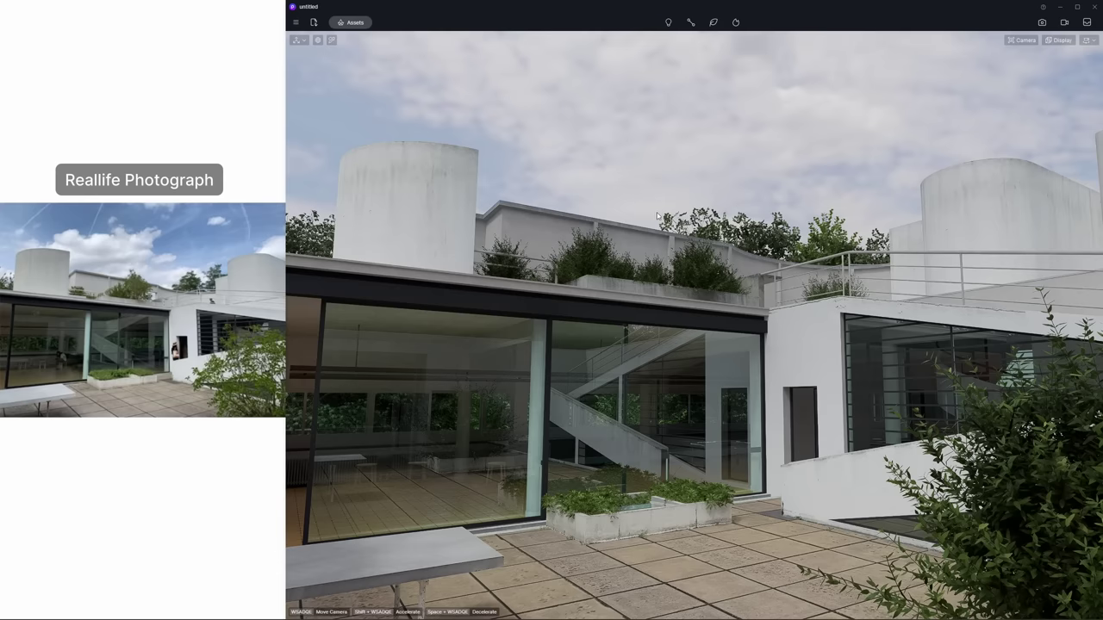
mouse_move(657, 216)
left_mouse_down()
mouse_move(791, 218)
mouse_move(448, 215)
mouse_move(603, 243)
left_mouse_up()
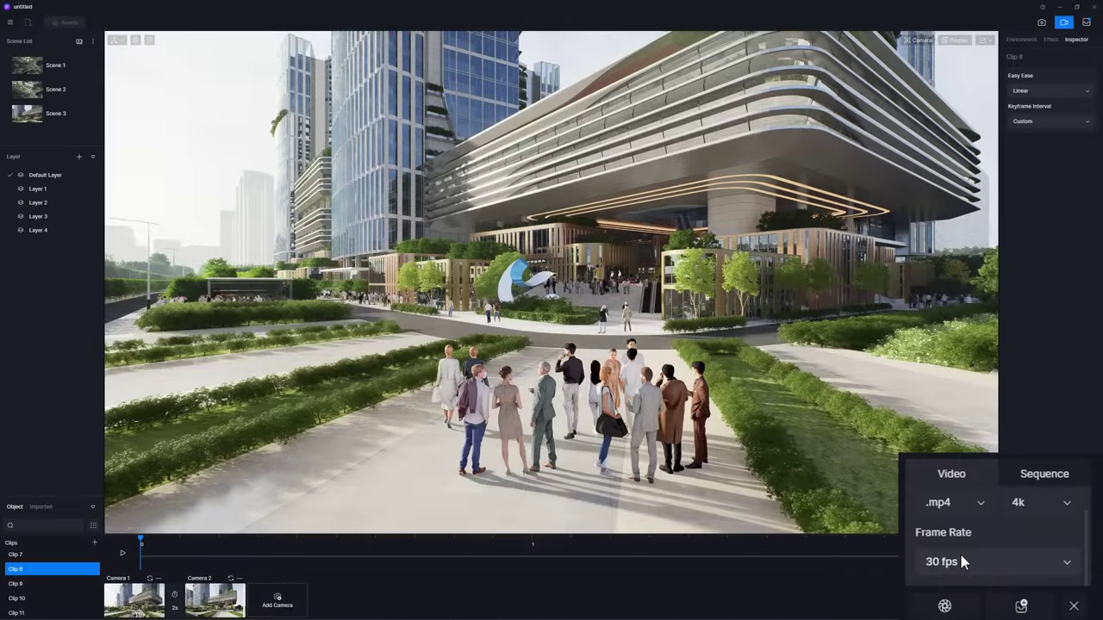
Expand the MP4 export's Frame Rate dropdown to show the 24–120 fps options.
left_click(964, 562)
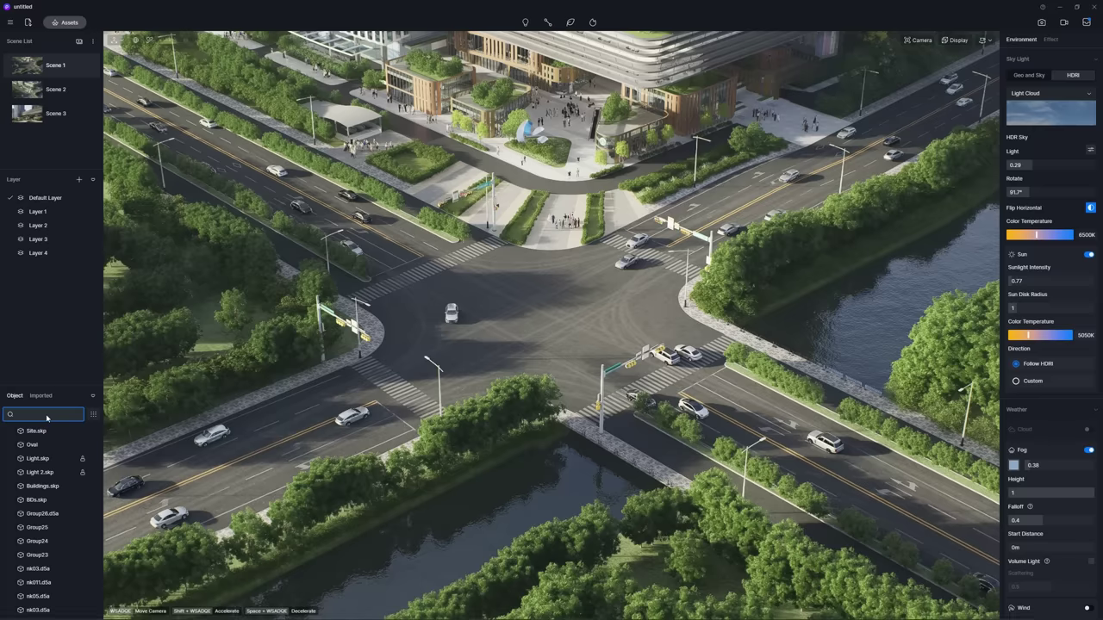
type("han")
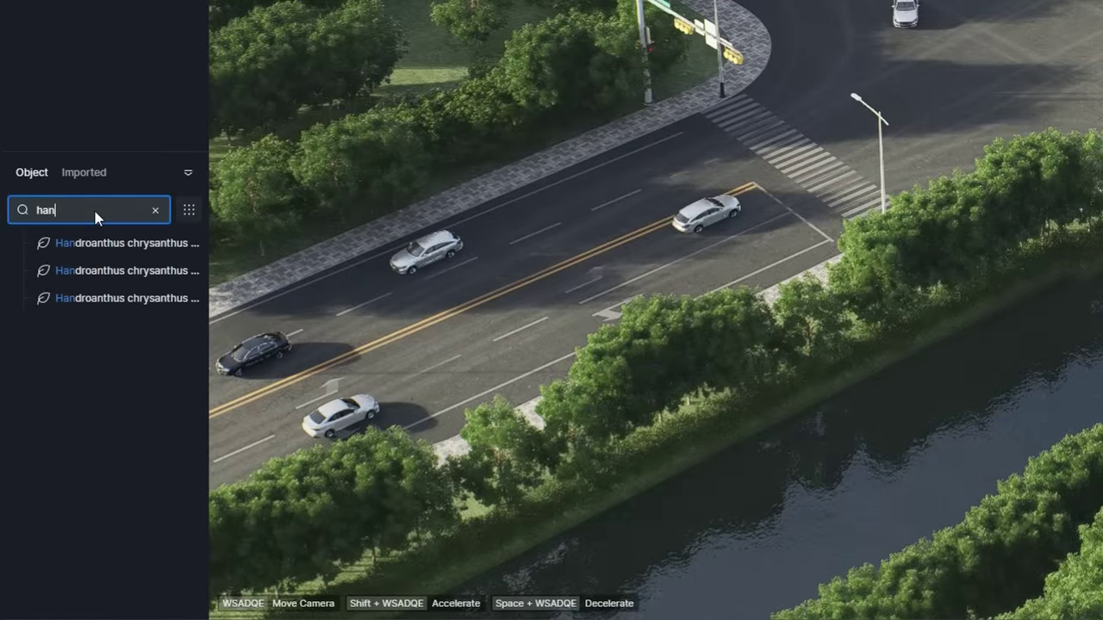
key("BackSpace")
key("BackSpace")
key("BackSpace")
type("v")
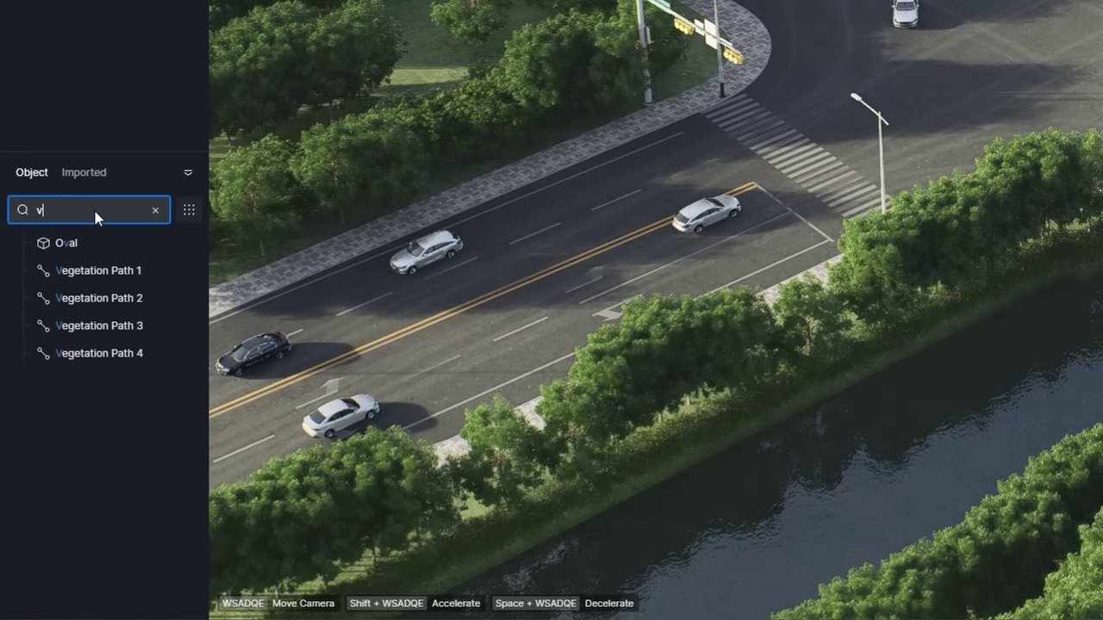
type("e")
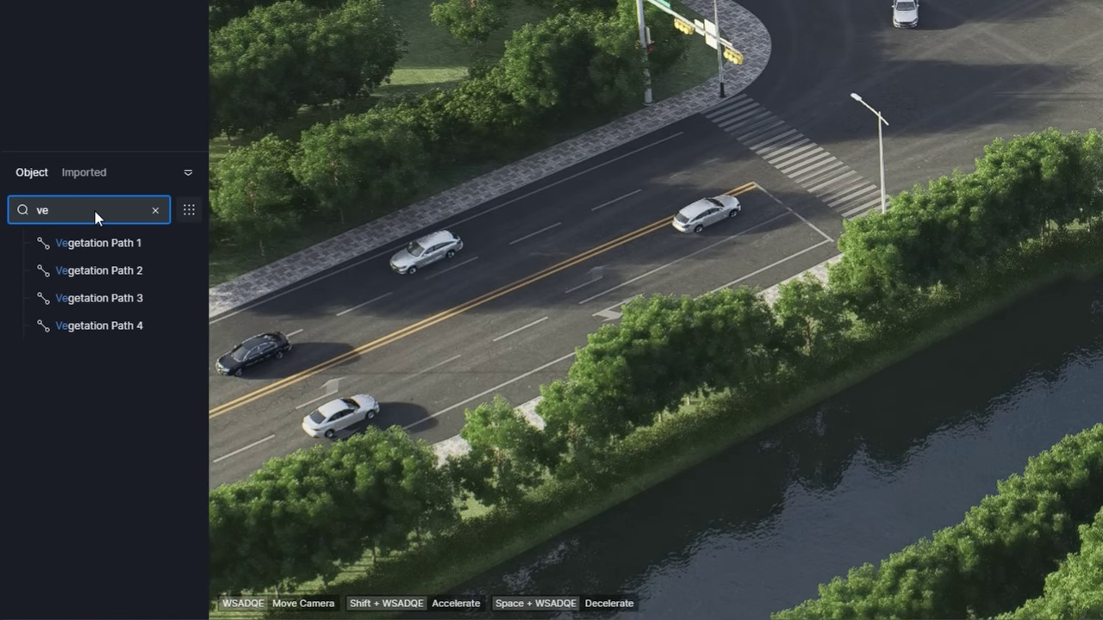
key("BackSpace")
key("BackSpace")
type("tr")
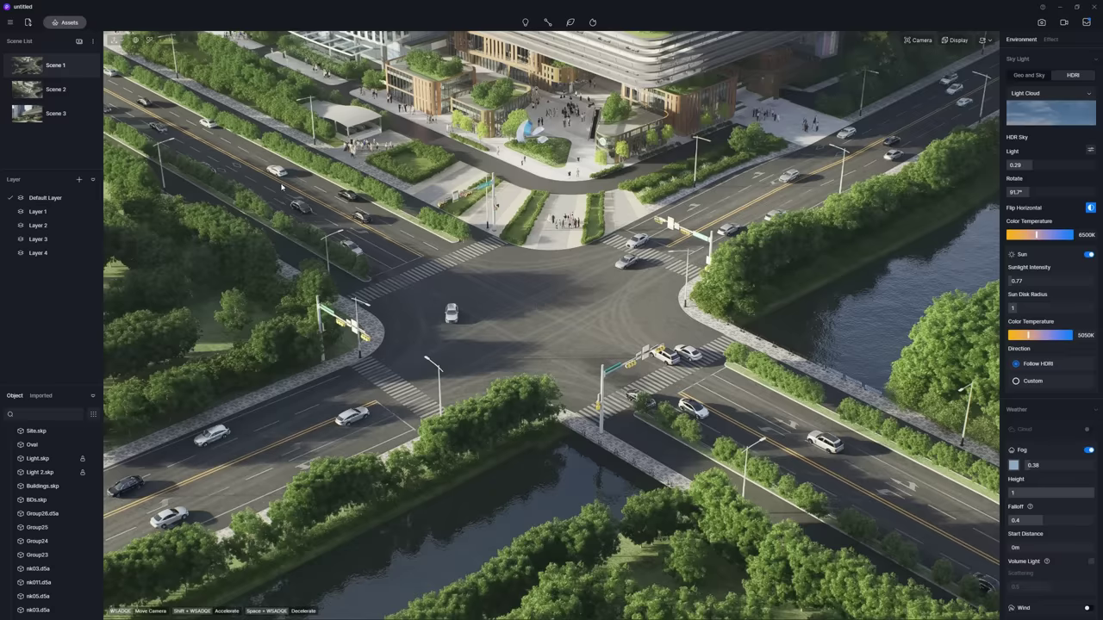
Clear auto-save backups via File > Clear data, then tick All in the render queue.
left_click(7, 7)
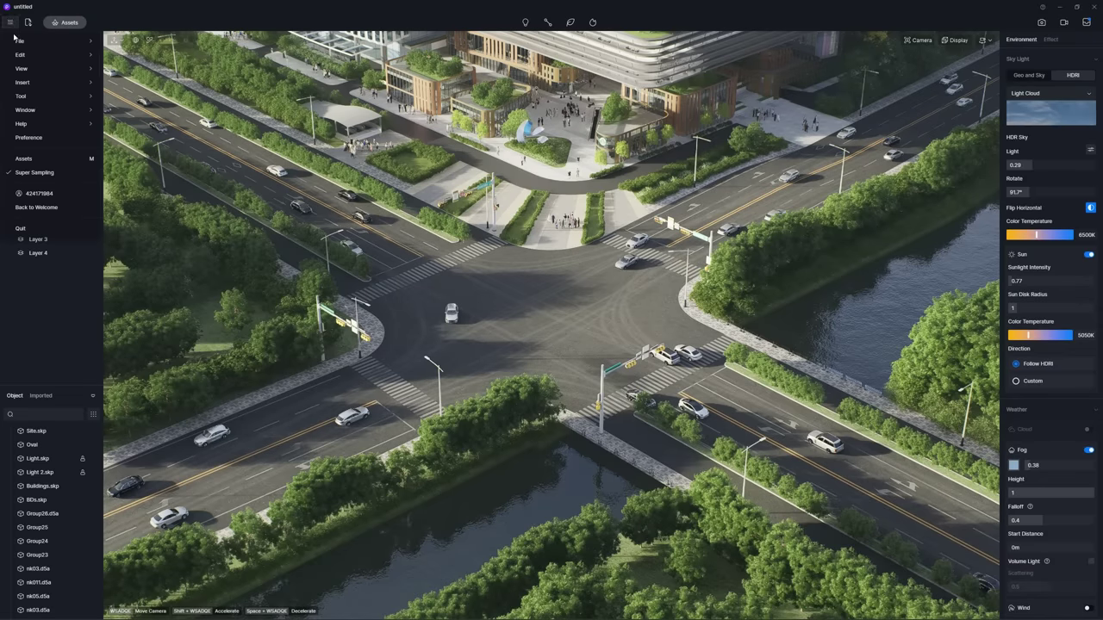
mouse_move(35, 41)
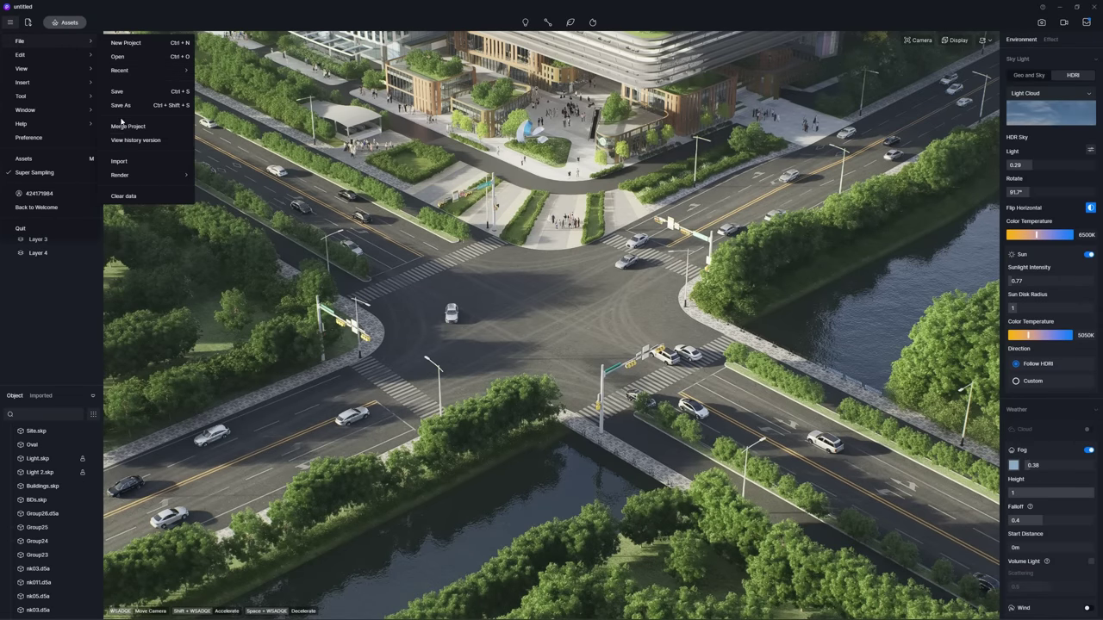
left_click(125, 197)
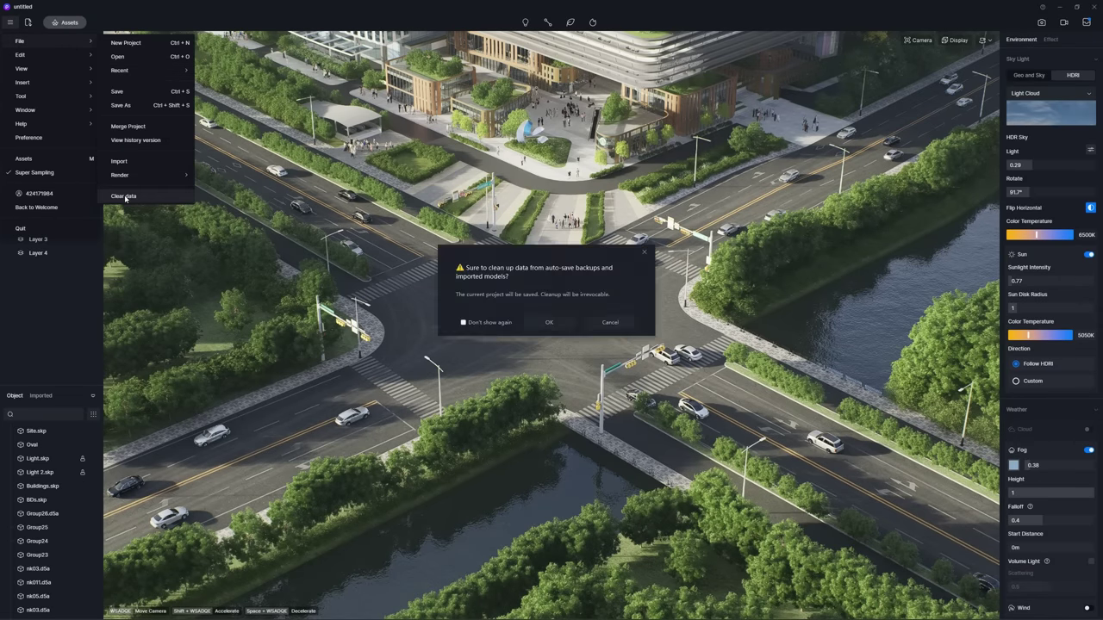
left_click(549, 322)
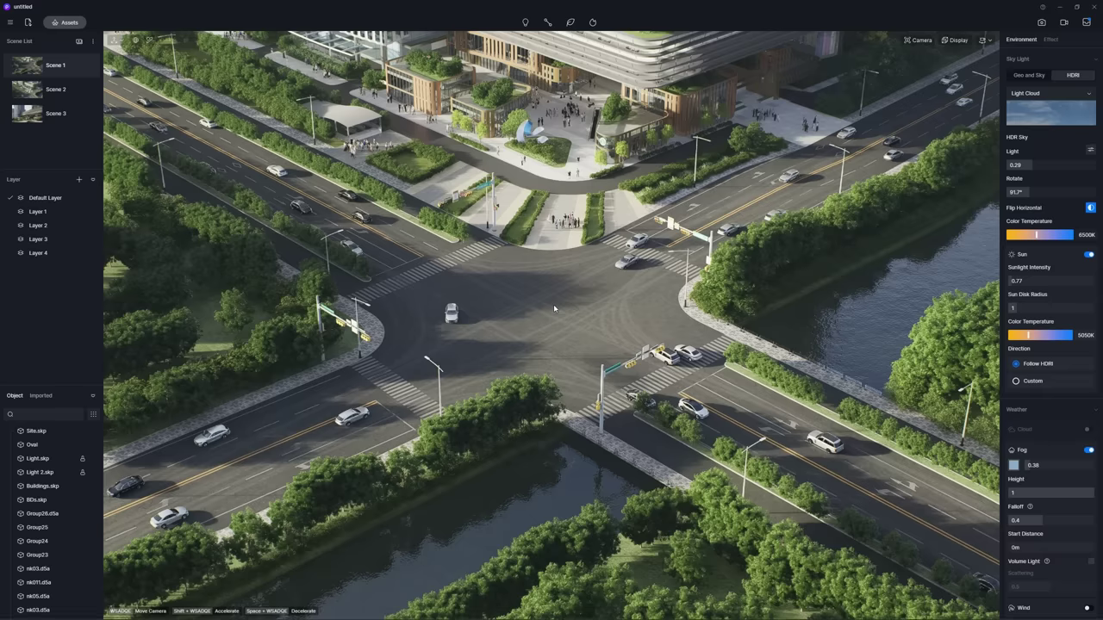
left_click(1085, 22)
left_click(272, 113)
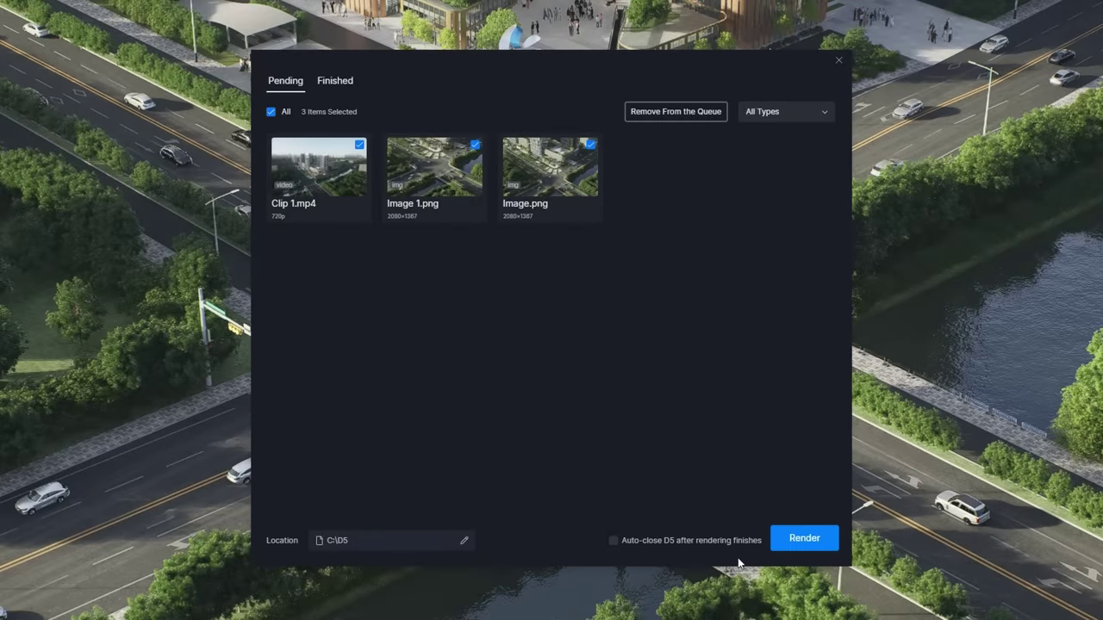
Render the three queued items with auto-close after rendering enabled.
left_click(809, 539)
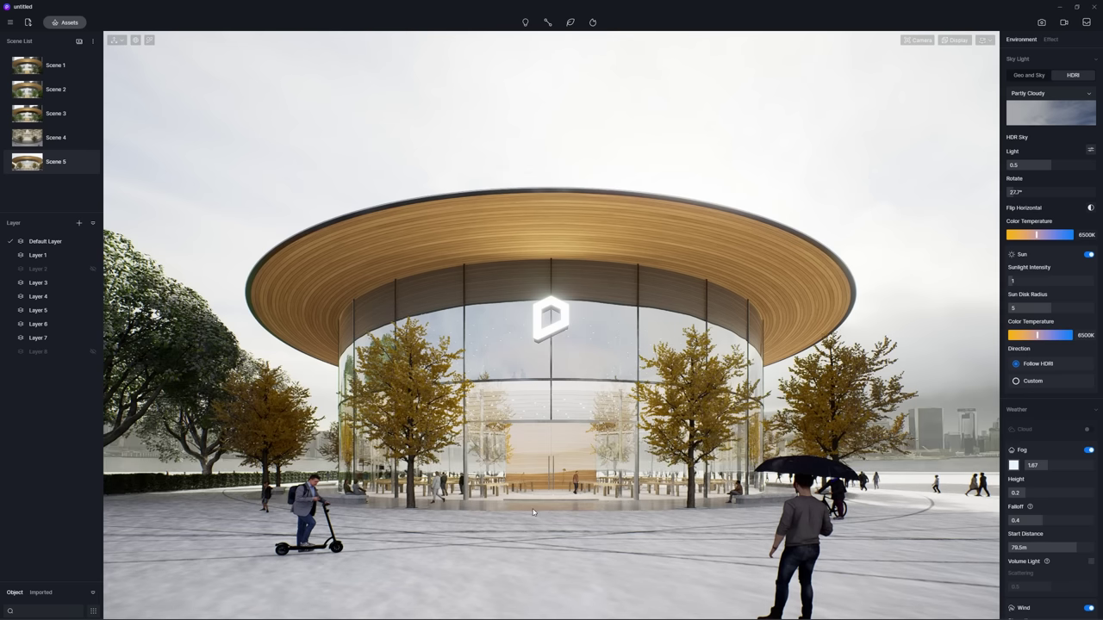
Select the skyline backdrop and drag its Size Z gizmo to stretch it much taller.
left_click(551, 498)
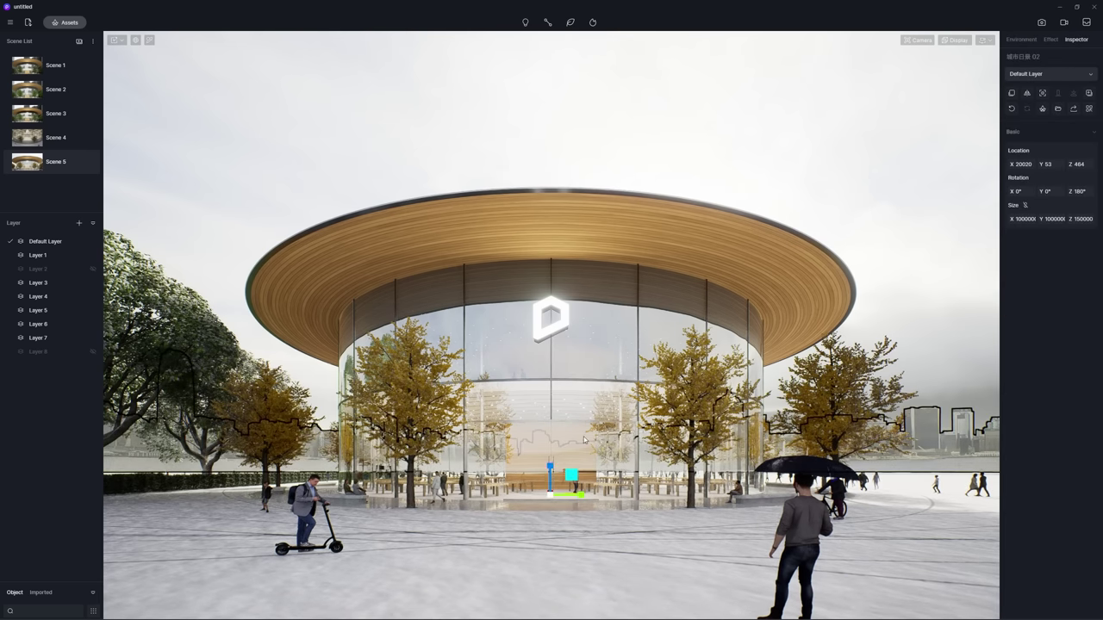
left_click_drag(583, 438, 579, 555)
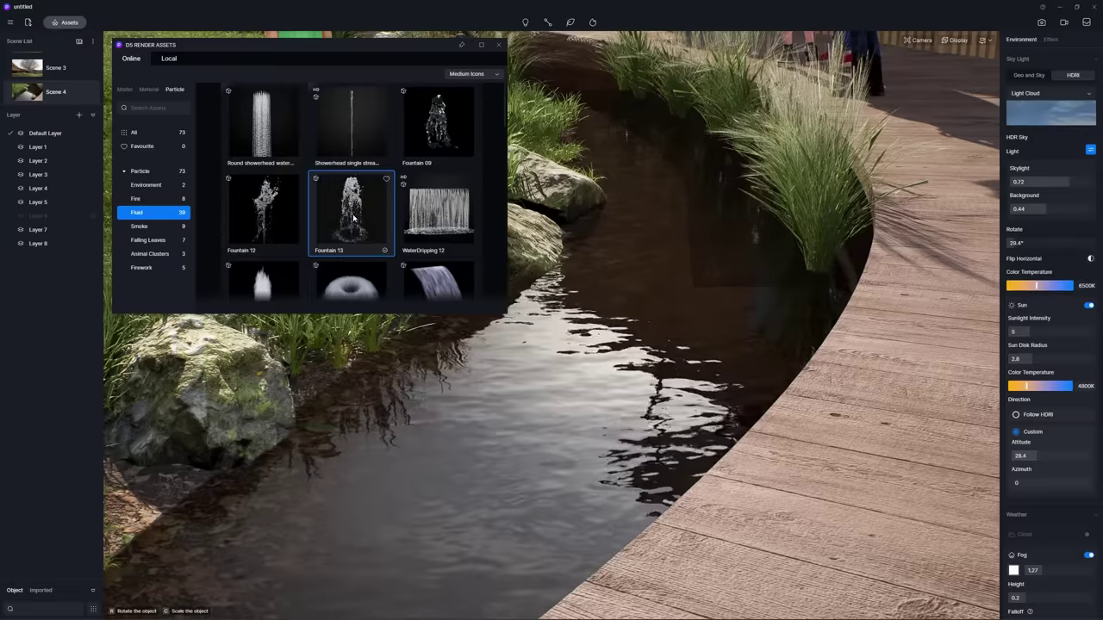
Place Fountain 13 on the stream, test its colour picker, and keep low resource consumption on.
left_click(353, 217)
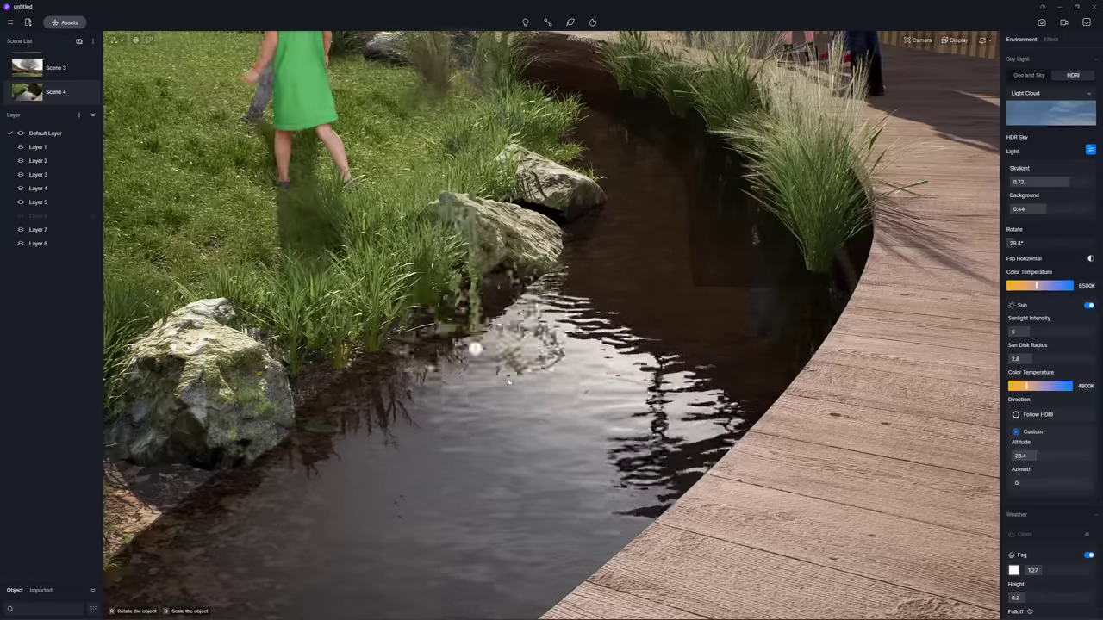
left_click(554, 385)
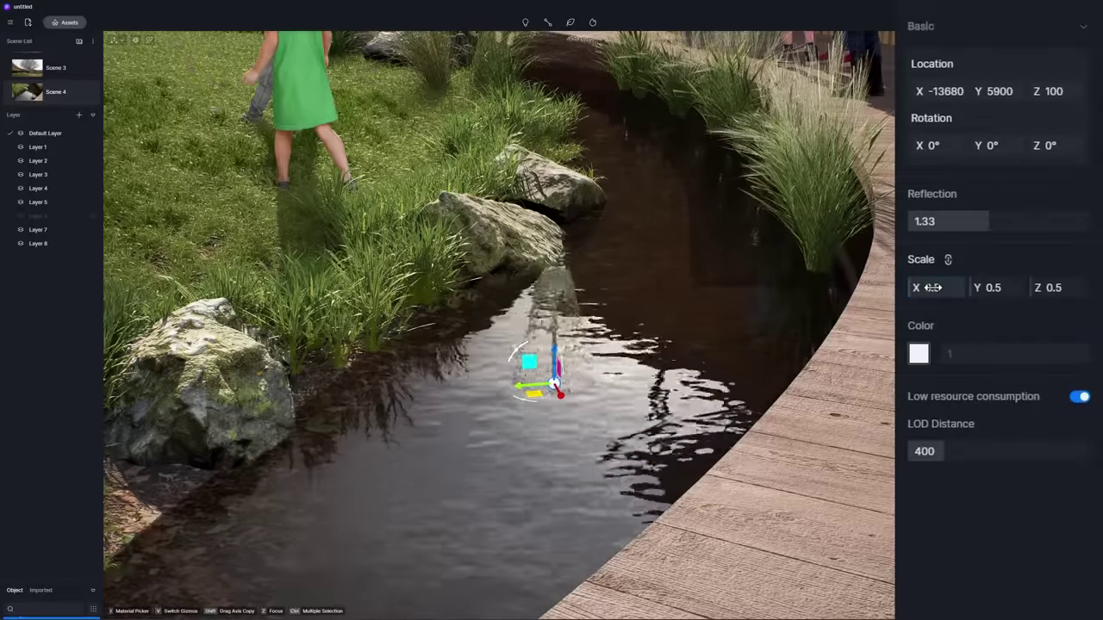
left_click(920, 355)
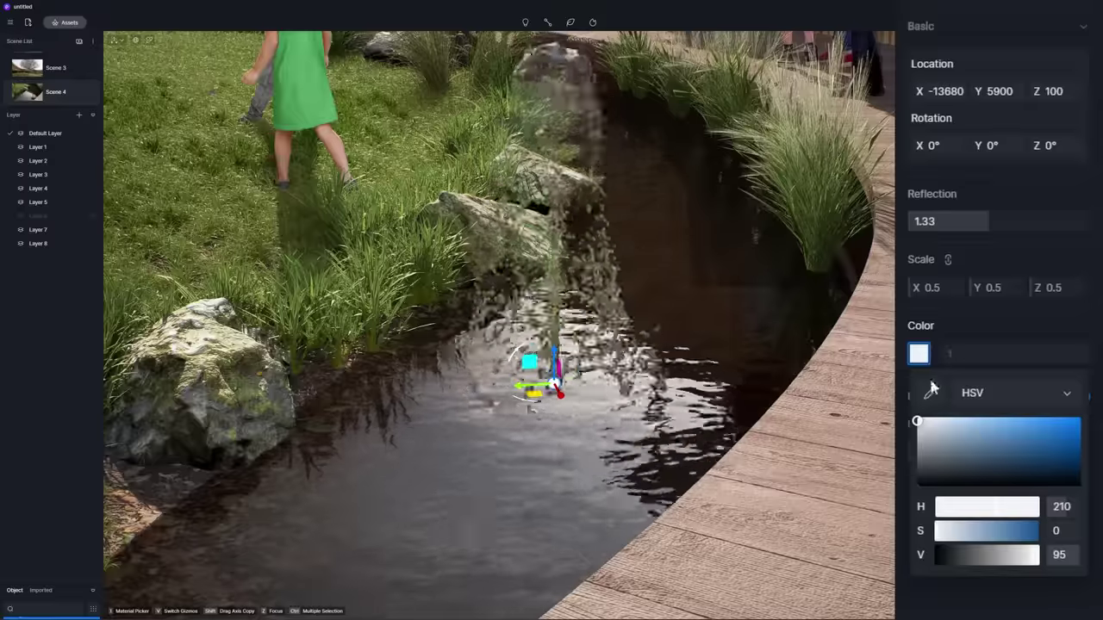
mouse_move(941, 531)
left_mouse_down()
mouse_move(1046, 532)
mouse_move(939, 532)
left_mouse_up()
left_click(1075, 397)
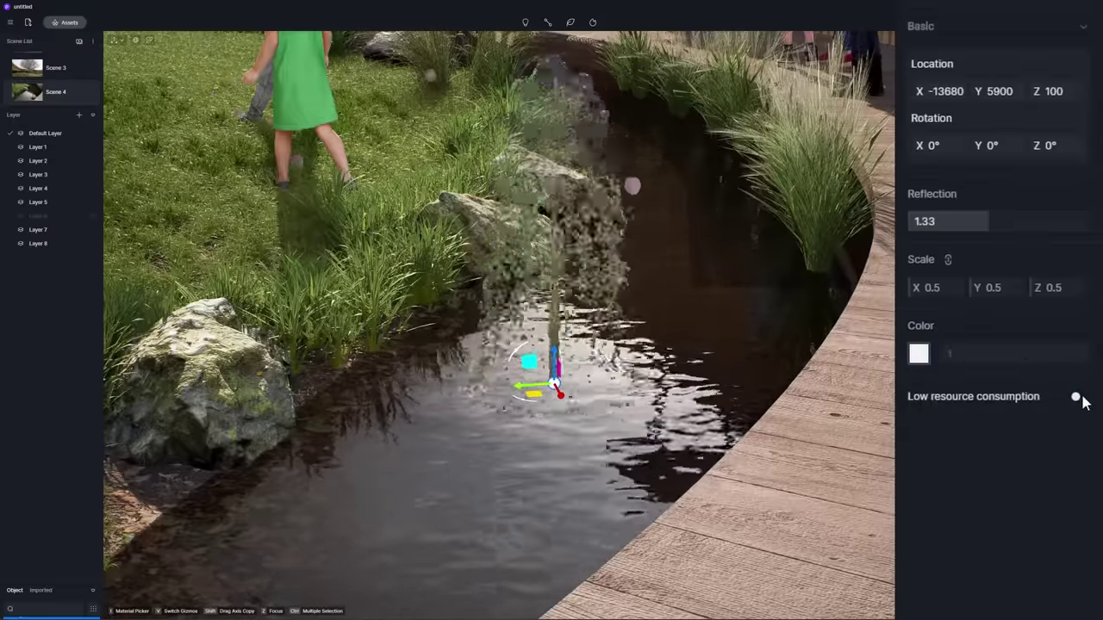
left_click(1079, 398)
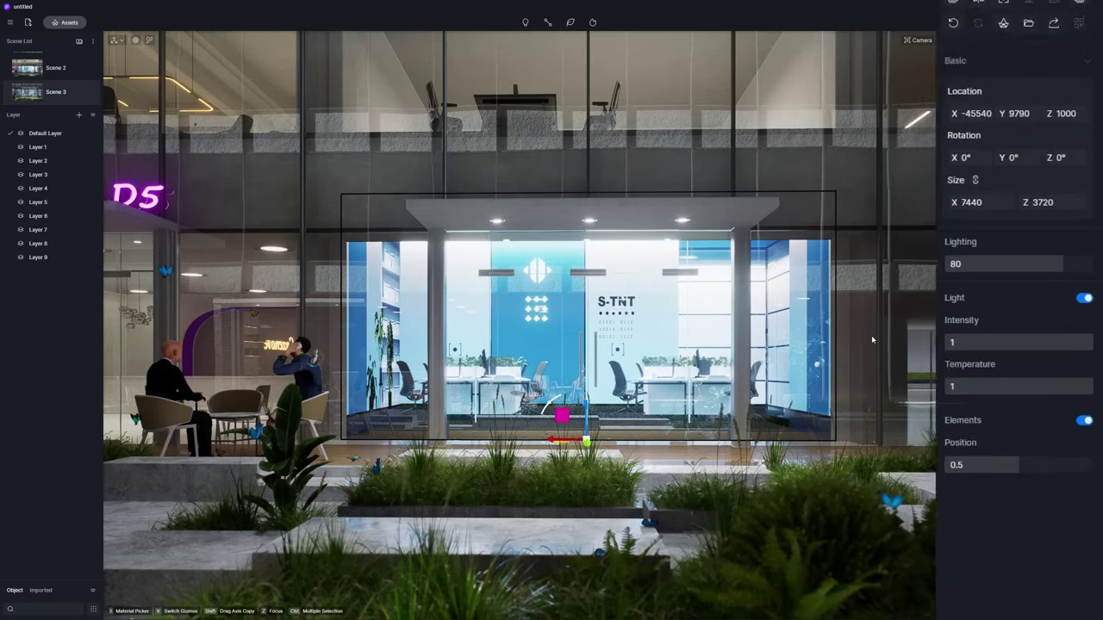
Drag the entrance light's Temperature slider down to -1, leaving intensity at 1.
left_click_drag(1085, 416, 994, 417)
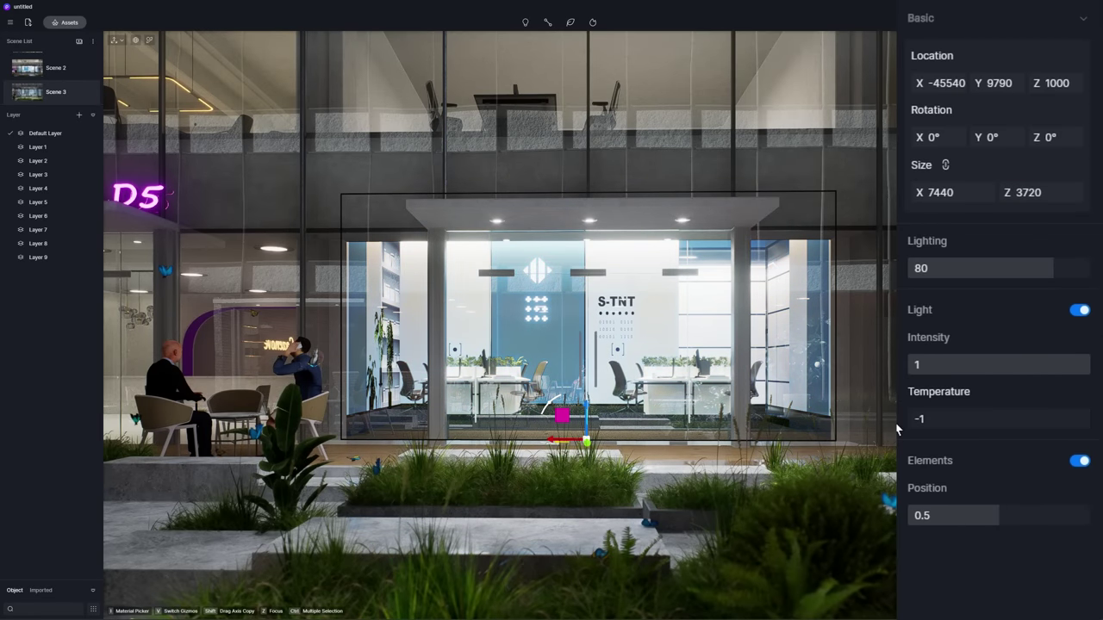